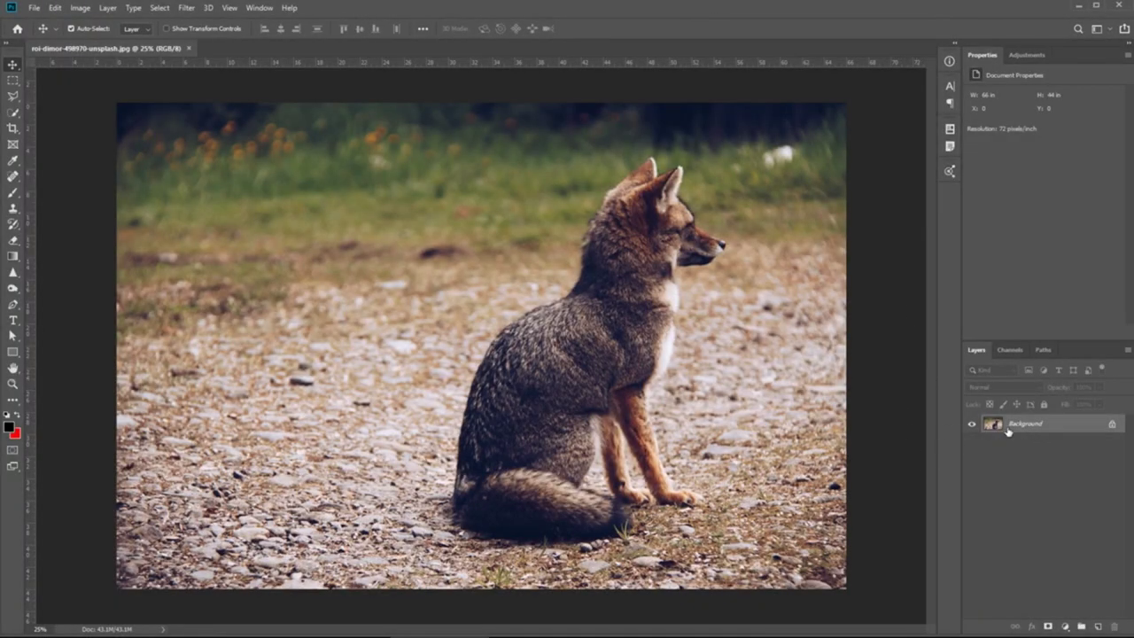
# Duplicate the Background layer
pyautogui.rightClick(1035, 431)
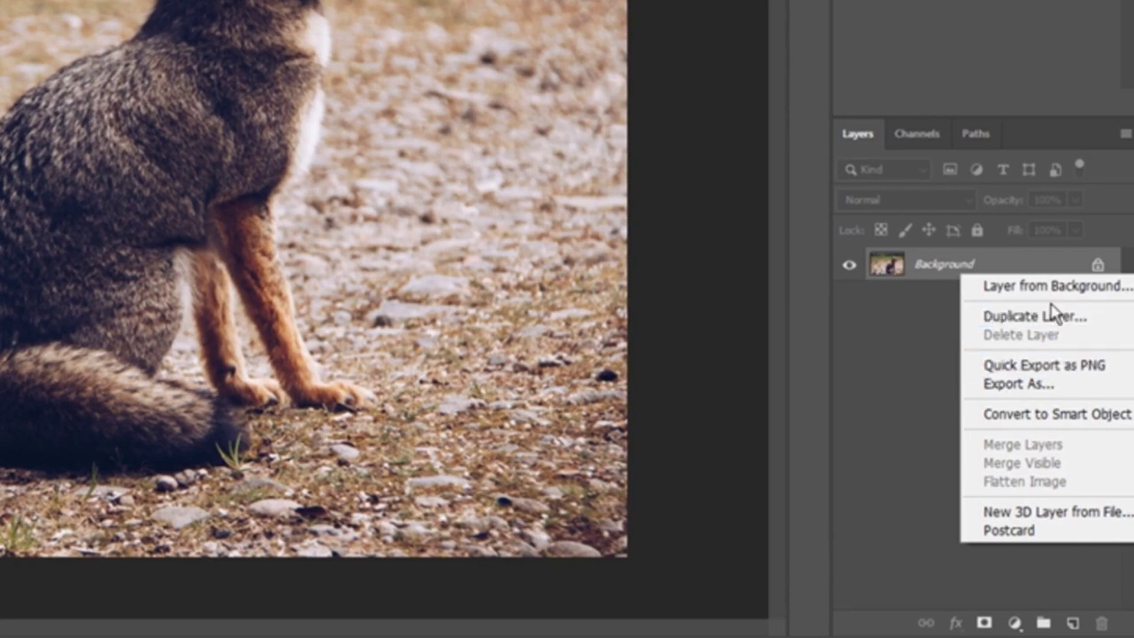
pyautogui.click(1077, 451)
pyautogui.press('Return')
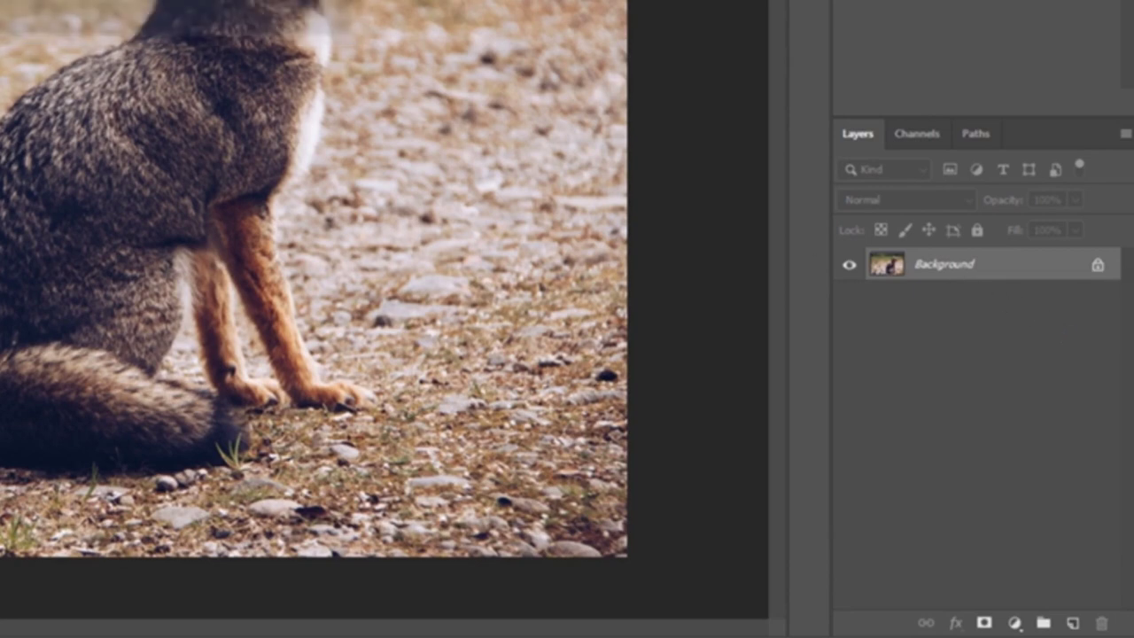
# Rename the original Background layer as image 1 and its copy as image 2
pyautogui.click(938, 298)
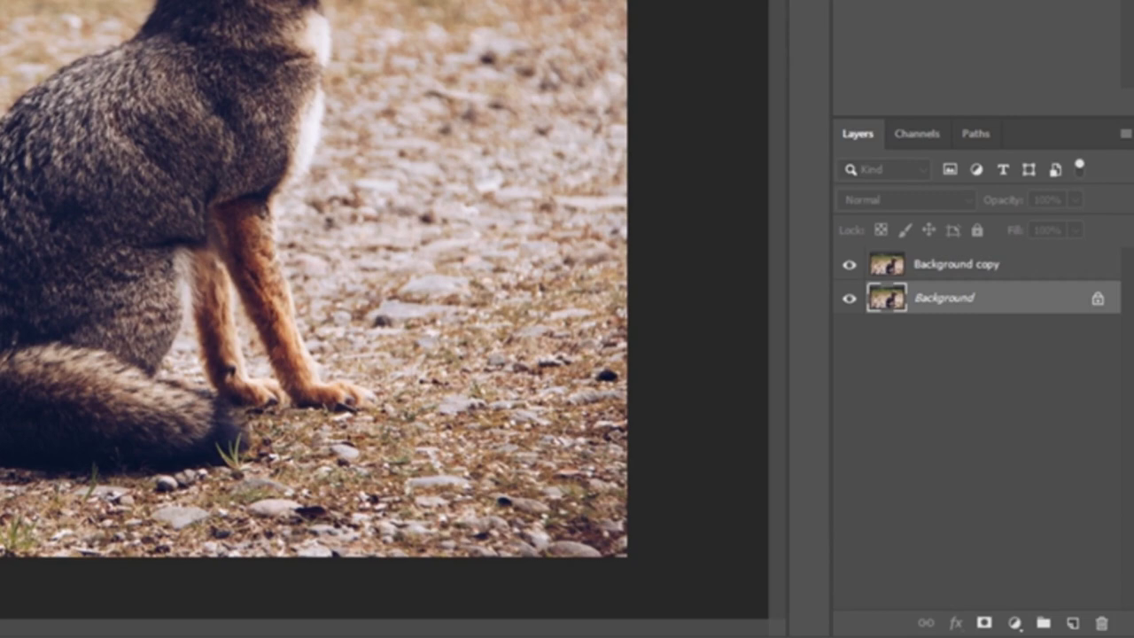
pyautogui.press('Return')
pyautogui.doubleClick(964, 266)
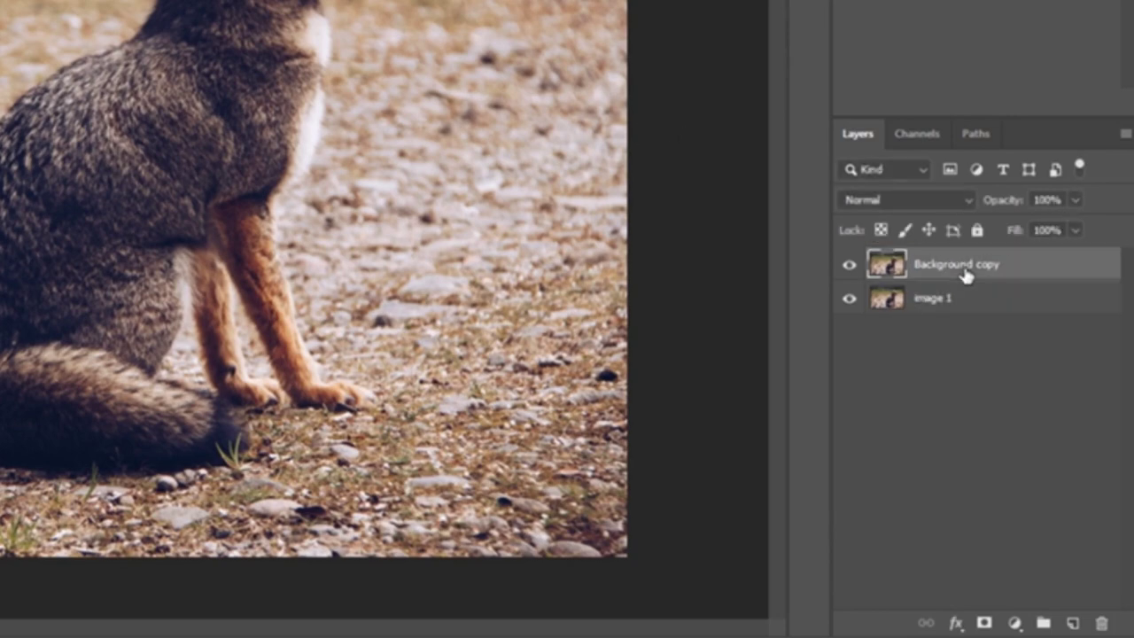
pyautogui.write('image 2')
pyautogui.press('Return')
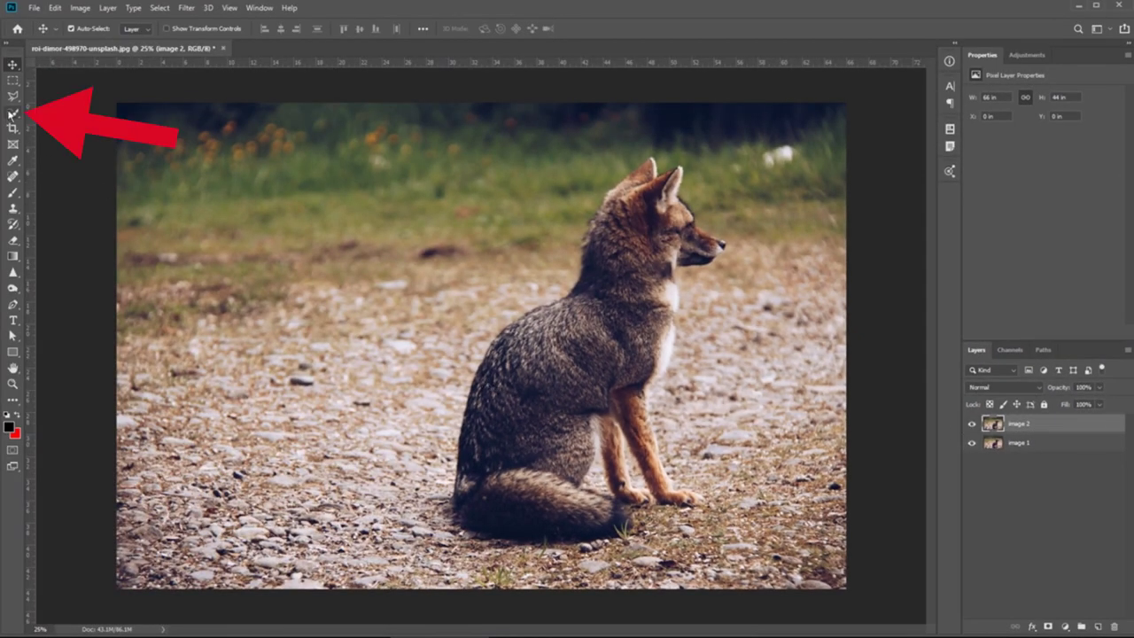
# Select the whole fox on the image 2 layer with the Quick Selection tool
pyautogui.click(12, 114)
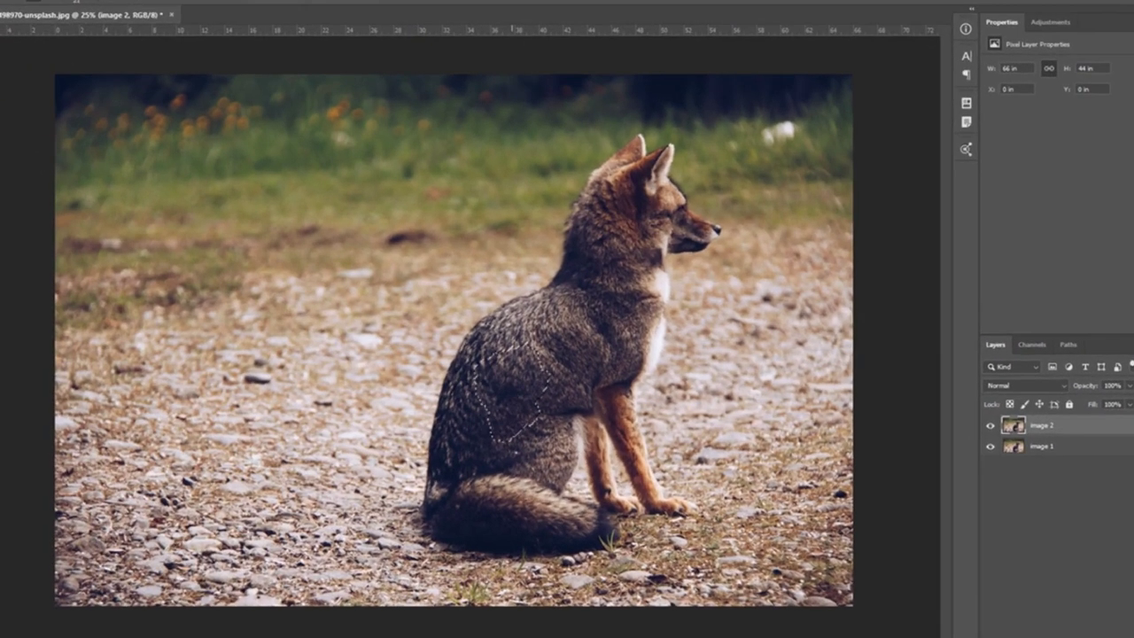
pyautogui.moveTo(546, 352)
pyautogui.mouseDown()
pyautogui.moveTo(509, 526)
pyautogui.moveTo(478, 479)
pyautogui.moveTo(483, 337)
pyautogui.moveTo(585, 115)
pyautogui.moveTo(554, 461)
pyautogui.mouseUp()
pyautogui.moveTo(634, 153); pyautogui.dragTo(696, 168)
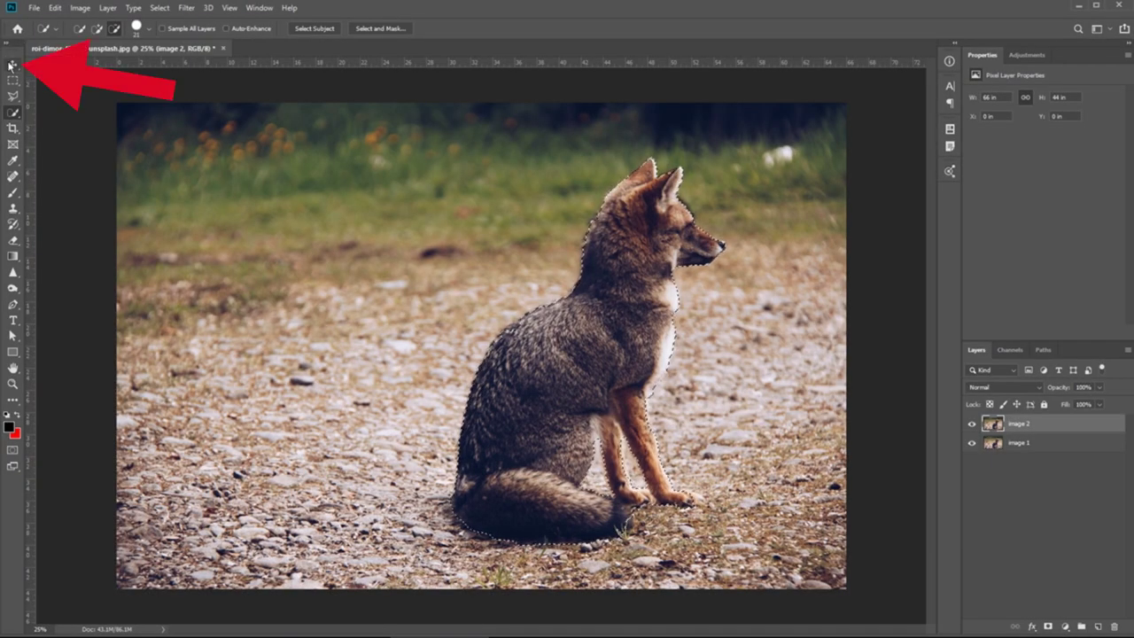
# Copy the selected fox onto its own new layer
pyautogui.click(11, 64)
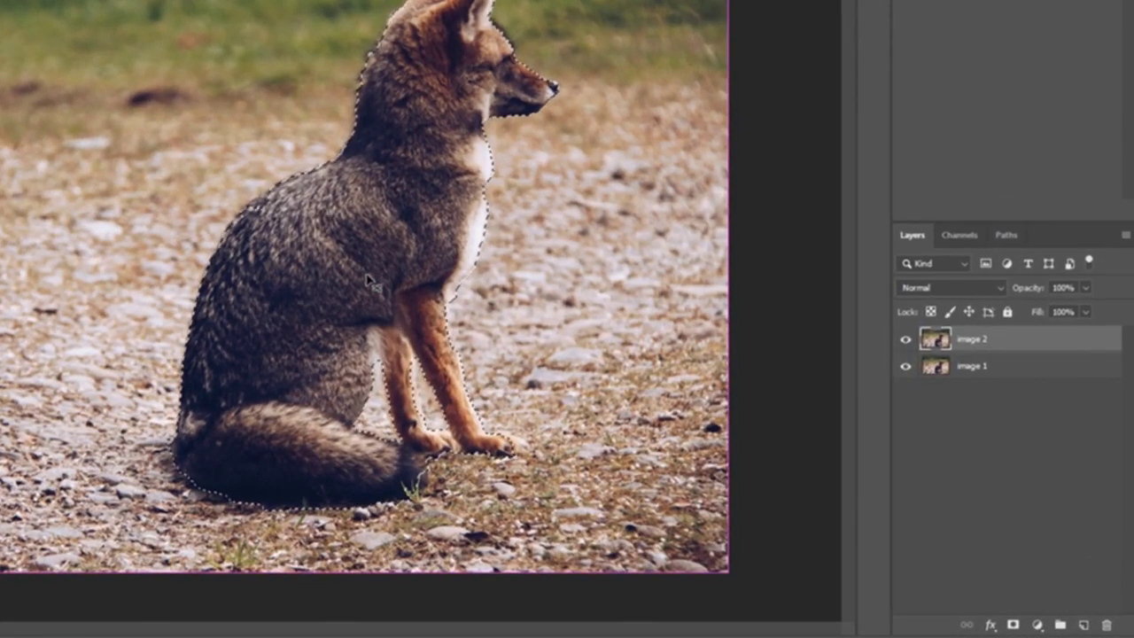
pyautogui.hotkey('ctrl', 'j')
pyautogui.hotkey('ctrl', 'shift', 'alt', 'e')
# Hide the image 1 and image 2 layers to inspect the isolated fox cutout, and show both layers again
pyautogui.click(906, 366)
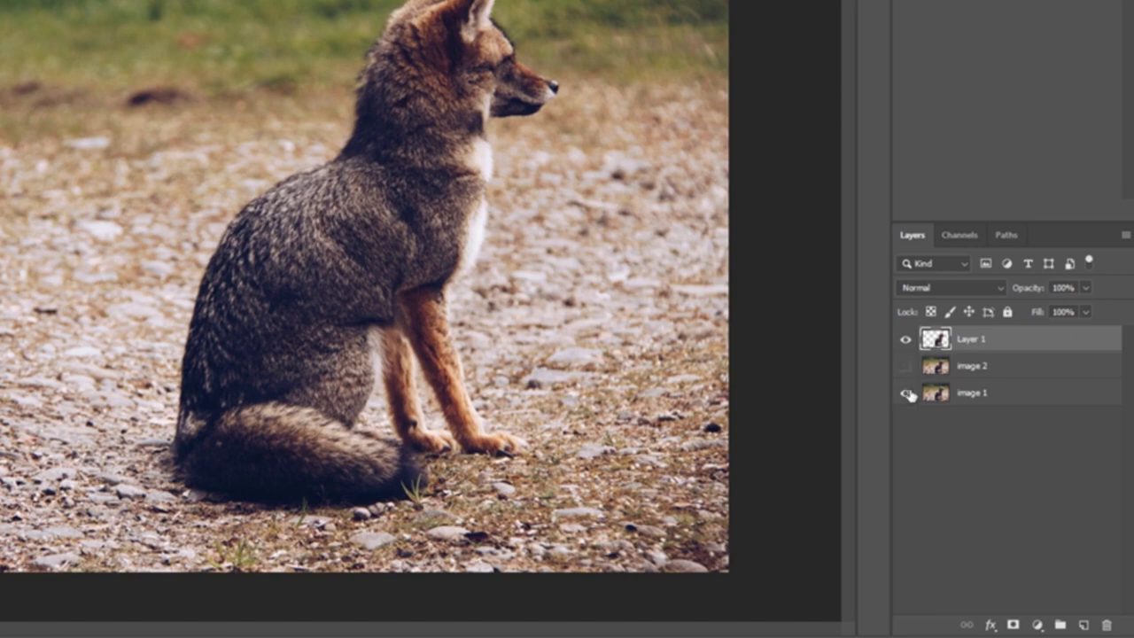
pyautogui.click(906, 392)
pyautogui.click(906, 365)
pyautogui.click(905, 393)
pyautogui.click(906, 366)
pyautogui.click(906, 392)
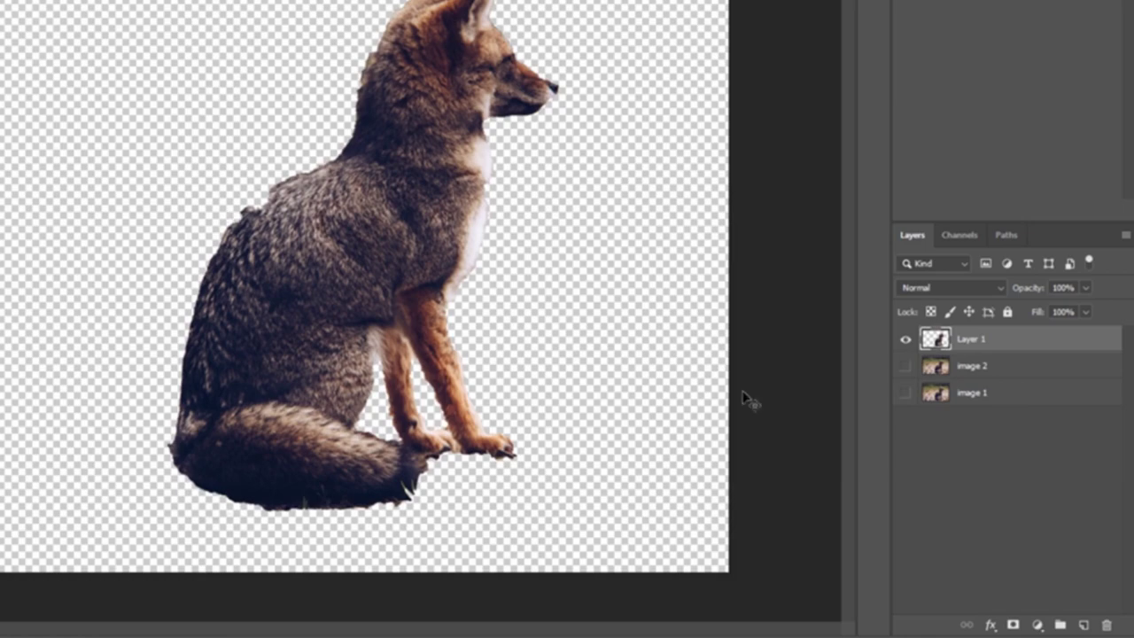
pyautogui.click(906, 366)
pyautogui.click(906, 393)
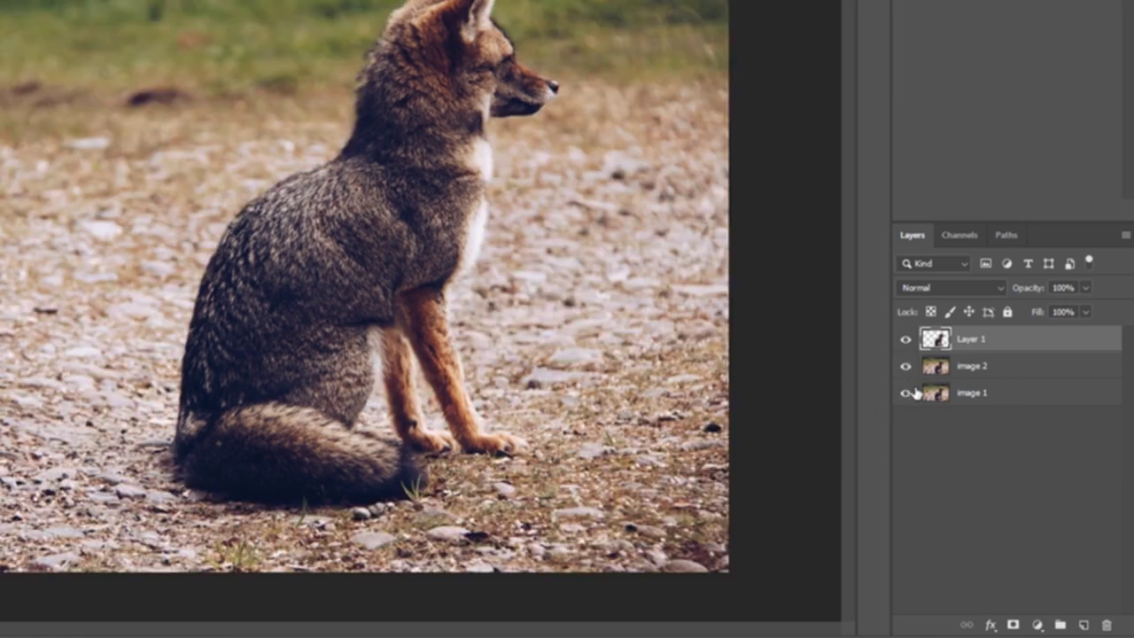
# Rename the fox cutout layer as fox1
pyautogui.rightClick(965, 335)
pyautogui.press('Escape')
pyautogui.doubleClick(969, 337)
pyautogui.write('fox1')
pyautogui.press('Return')
# Duplicate the fox1 layer and name the copy fox2
pyautogui.rightClick(968, 337)
pyautogui.click(782, 9)
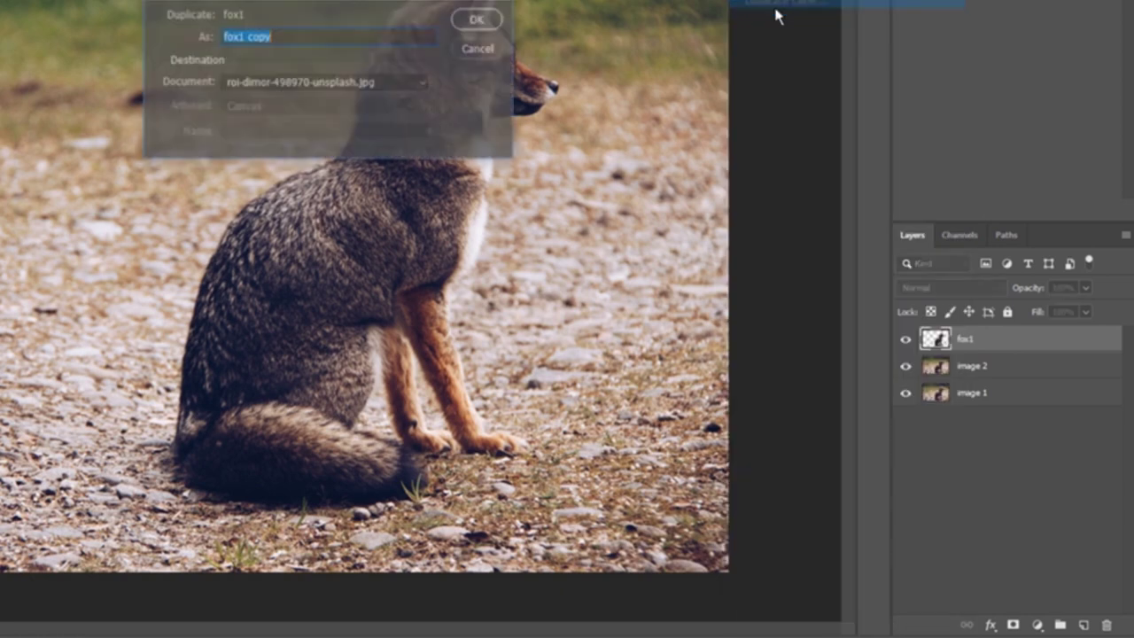
pyautogui.click(475, 19)
pyautogui.rightClick(975, 344)
pyautogui.click(980, 347)
pyautogui.doubleClick(978, 342)
pyautogui.write('c')
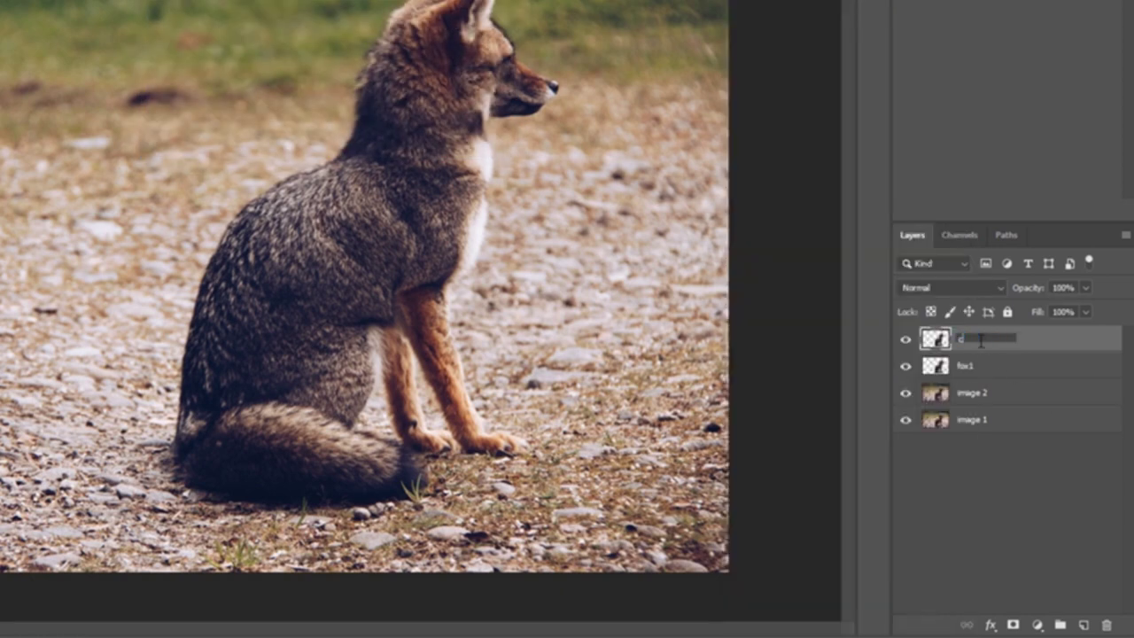
pyautogui.write('ox2')
pyautogui.press('Return')
pyautogui.click(978, 371)
pyautogui.click(969, 312)
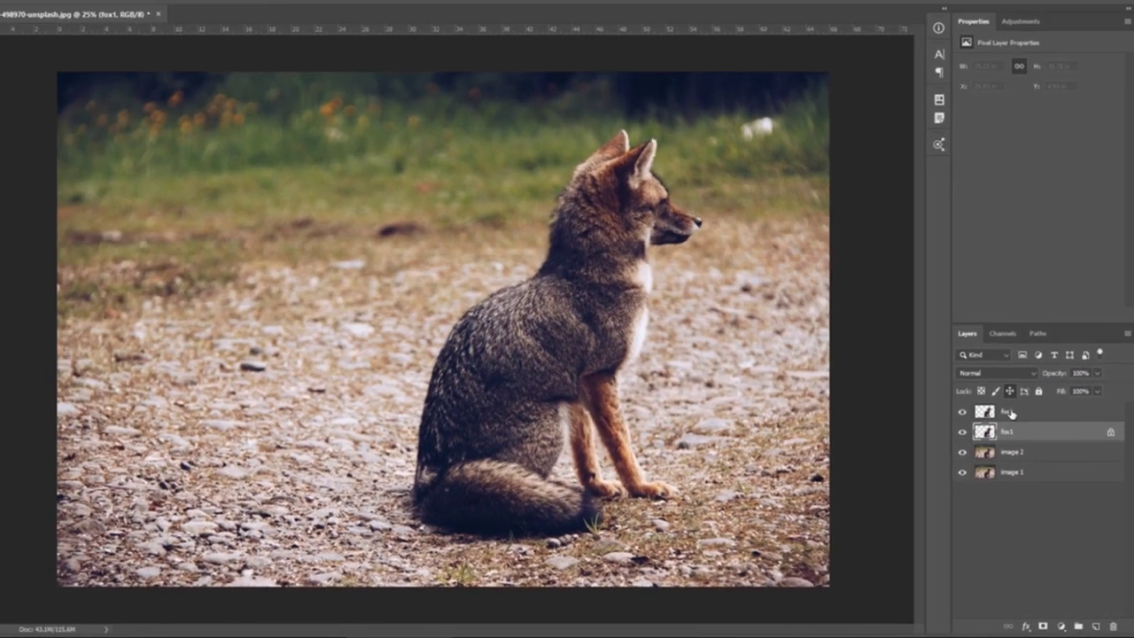
pyautogui.click(972, 340)
pyautogui.click(1014, 443)
pyautogui.click(1017, 405)
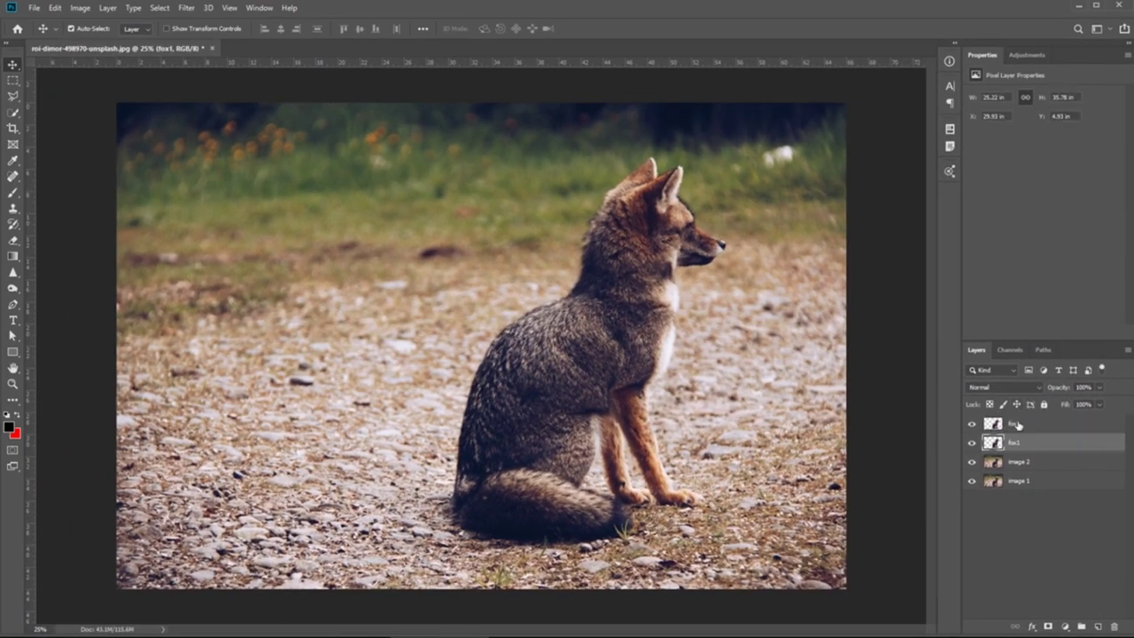
pyautogui.click(1018, 423)
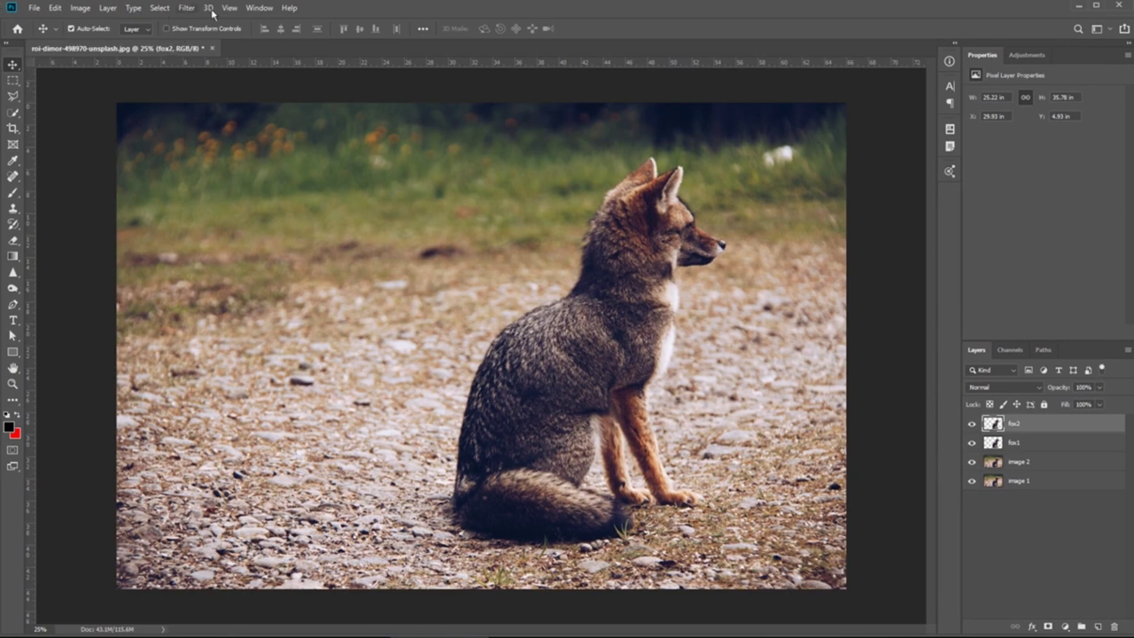
# Hide the fox2 and fox1 layers and clone background over the fox's back edge on image 2 using a 111 px Clone Stamp
pyautogui.click(1028, 465)
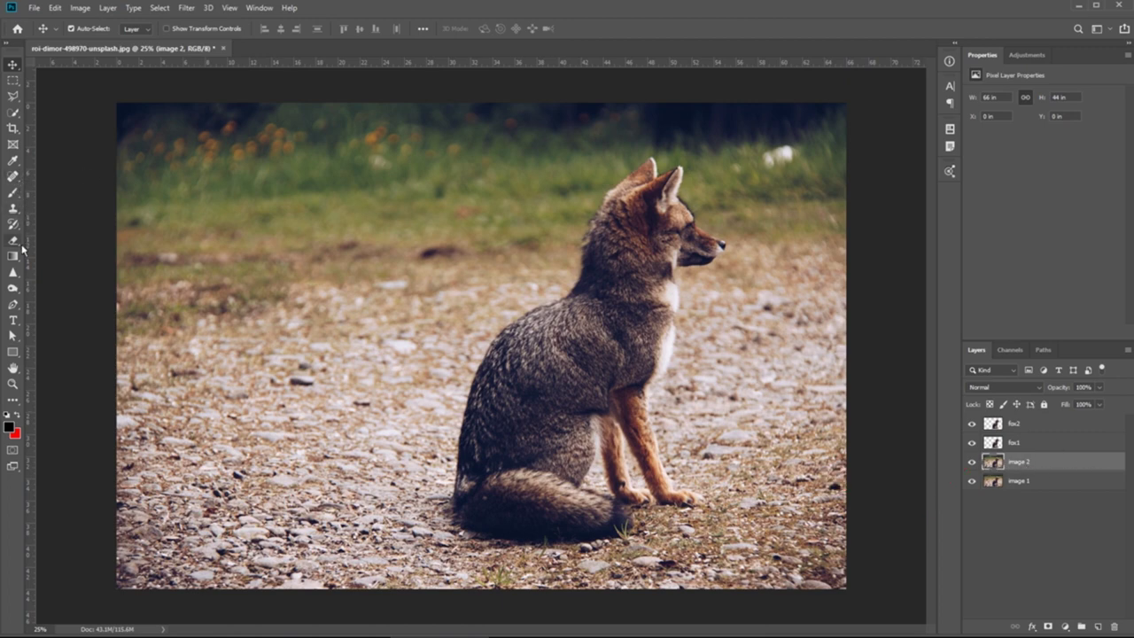
pyautogui.click(14, 210)
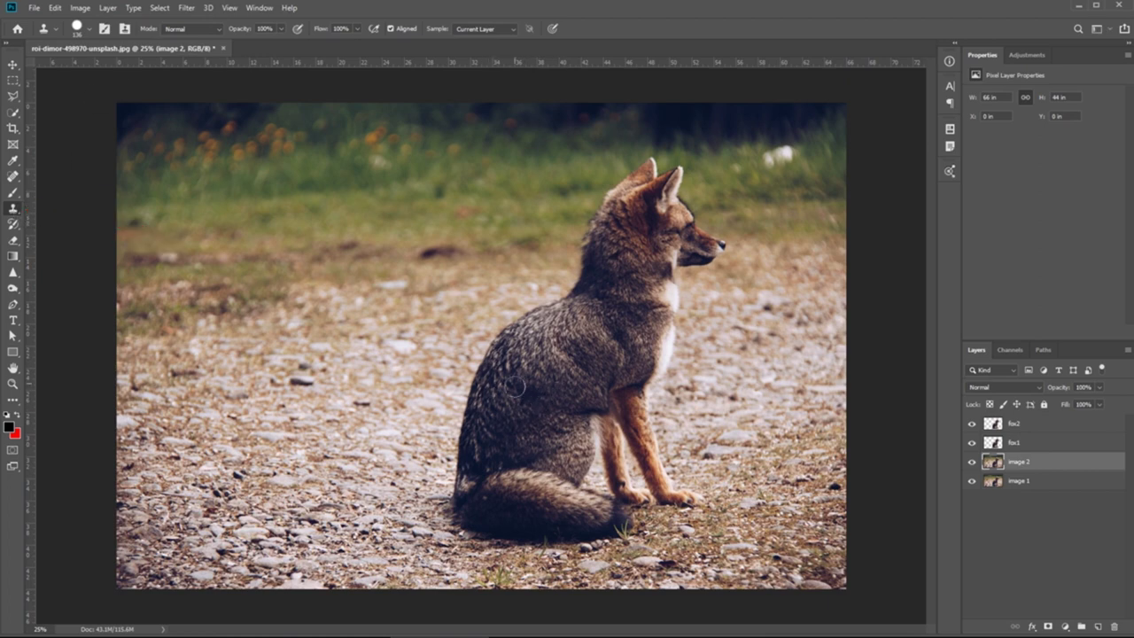
pyautogui.click(88, 29)
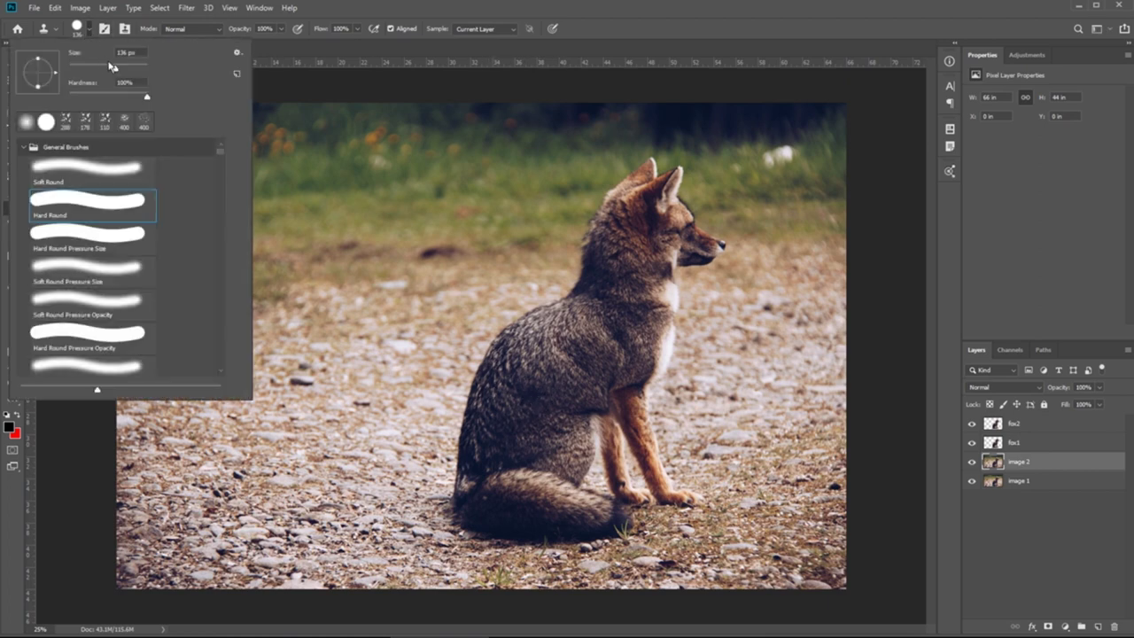
pyautogui.click(78, 24)
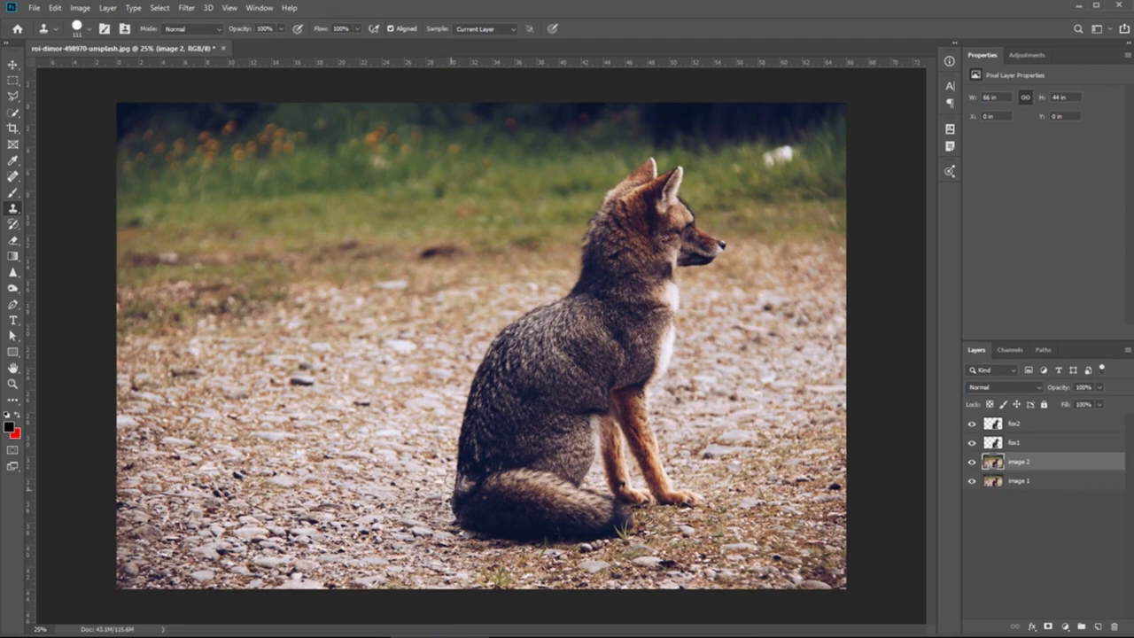
pyautogui.click(972, 424)
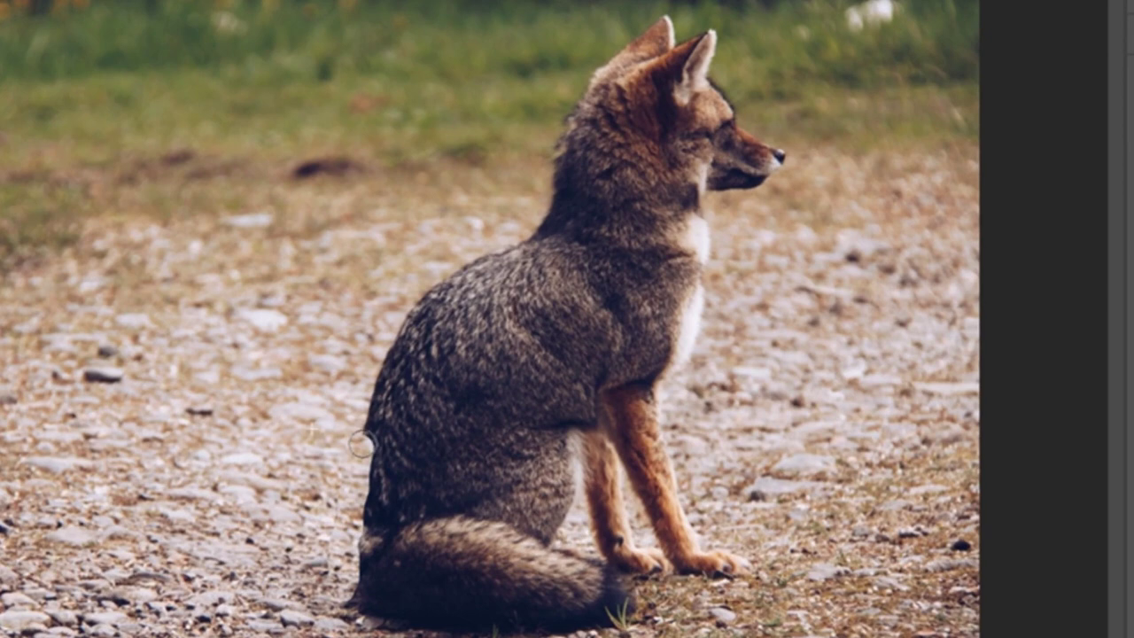
pyautogui.moveTo(361, 443)
pyautogui.mouseDown()
pyautogui.moveTo(398, 330)
pyautogui.moveTo(423, 298)
pyautogui.moveTo(532, 236)
pyautogui.moveTo(564, 115)
pyautogui.moveTo(597, 93)
pyautogui.moveTo(638, 27)
pyautogui.moveTo(609, 107)
pyautogui.moveTo(521, 253)
pyautogui.moveTo(423, 319)
pyautogui.moveTo(397, 372)
pyautogui.moveTo(361, 532)
pyautogui.moveTo(359, 607)
pyautogui.moveTo(332, 604)
pyautogui.moveTo(337, 567)
pyautogui.moveTo(377, 574)
pyautogui.moveTo(368, 554)
pyautogui.moveTo(403, 404)
pyautogui.moveTo(459, 296)
pyautogui.moveTo(523, 255)
pyautogui.moveTo(647, 55)
pyautogui.mouseUp()
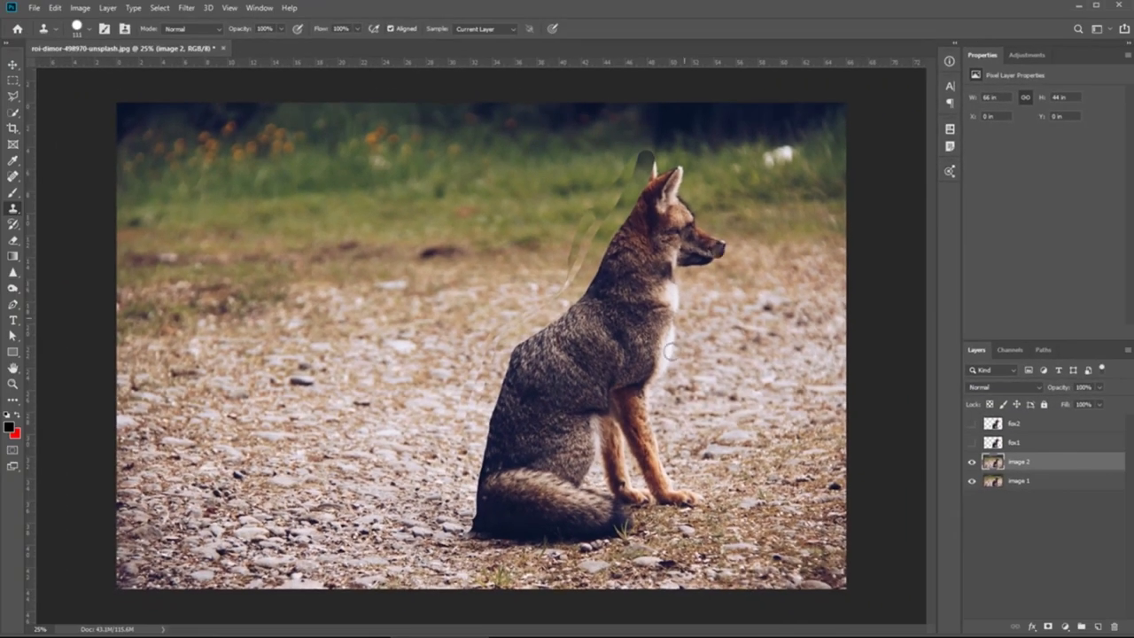
# Blend away the cloning marks behind the fox's head and back on image 2 with the content-aware Spot Healing Brush
pyautogui.click(13, 176)
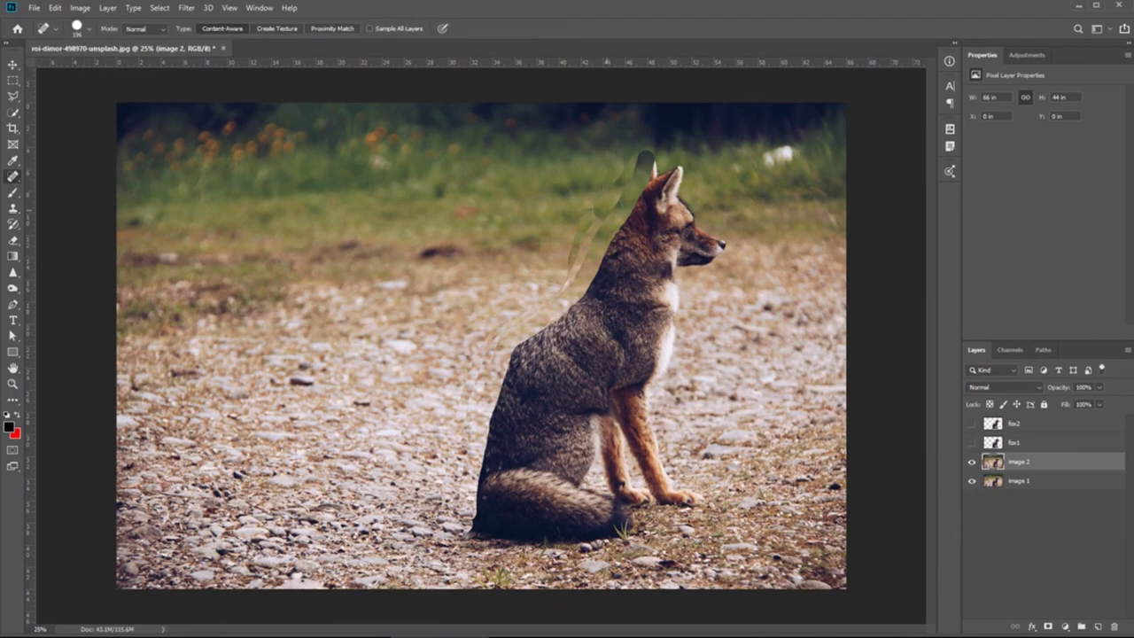
pyautogui.press('z')
pyautogui.moveTo(609, 232)
pyautogui.mouseDown()
pyautogui.moveTo(649, 218)
pyautogui.moveTo(626, 225)
pyautogui.mouseUp()
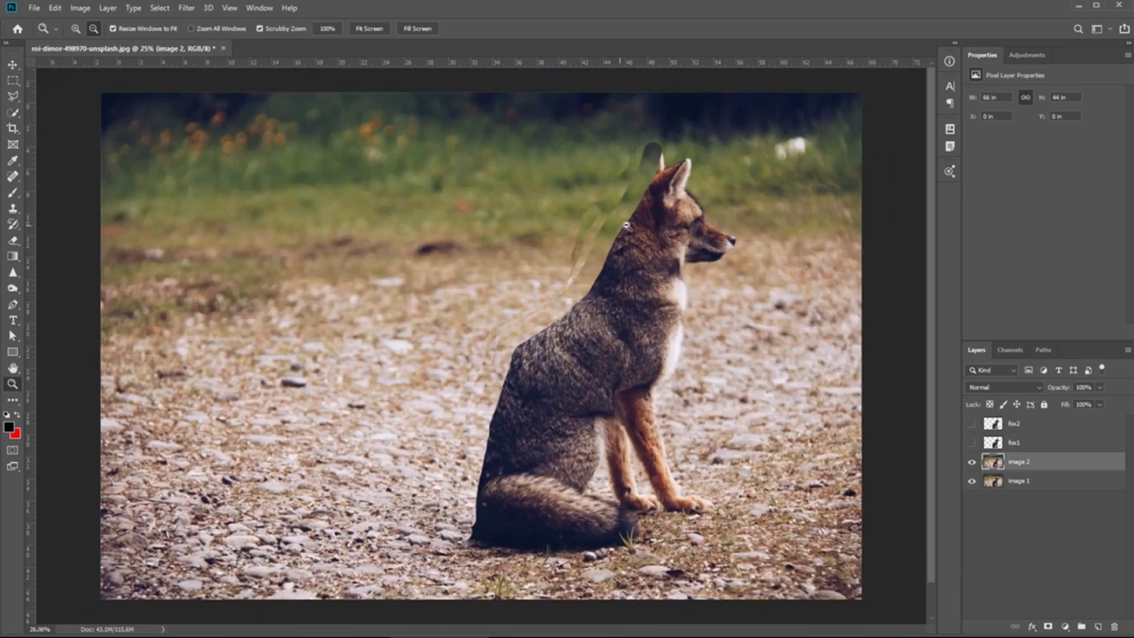
pyautogui.hotkey('ctrl', '0')
pyautogui.click(14, 176)
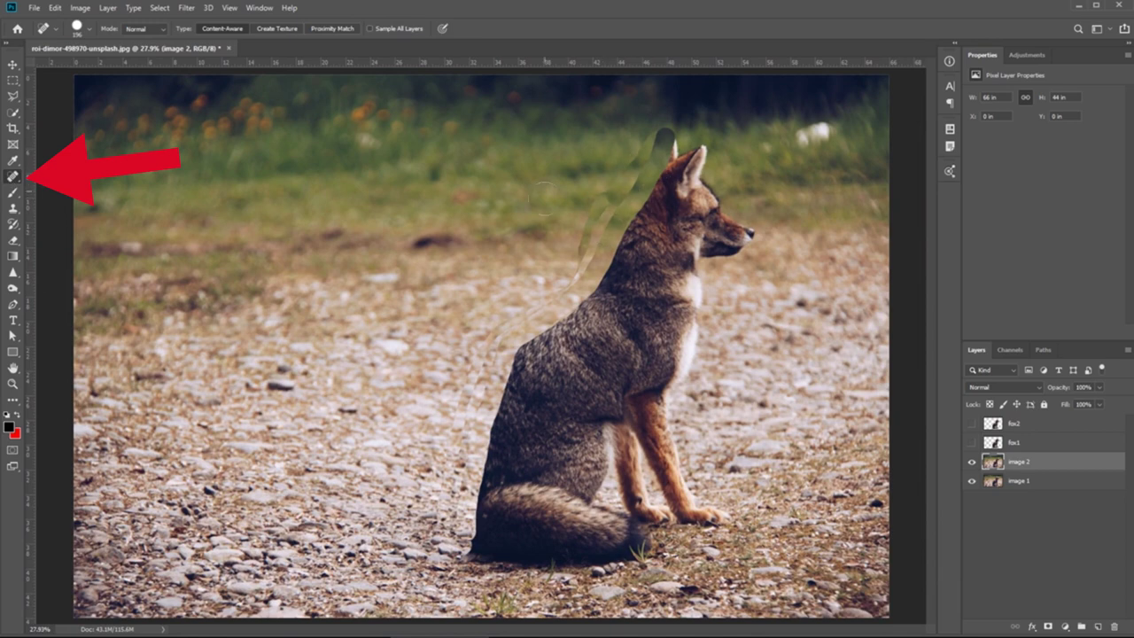
pyautogui.moveTo(660, 133)
pyautogui.mouseDown()
pyautogui.moveTo(557, 295)
pyautogui.moveTo(500, 342)
pyautogui.moveTo(475, 398)
pyautogui.moveTo(451, 530)
pyautogui.mouseUp()
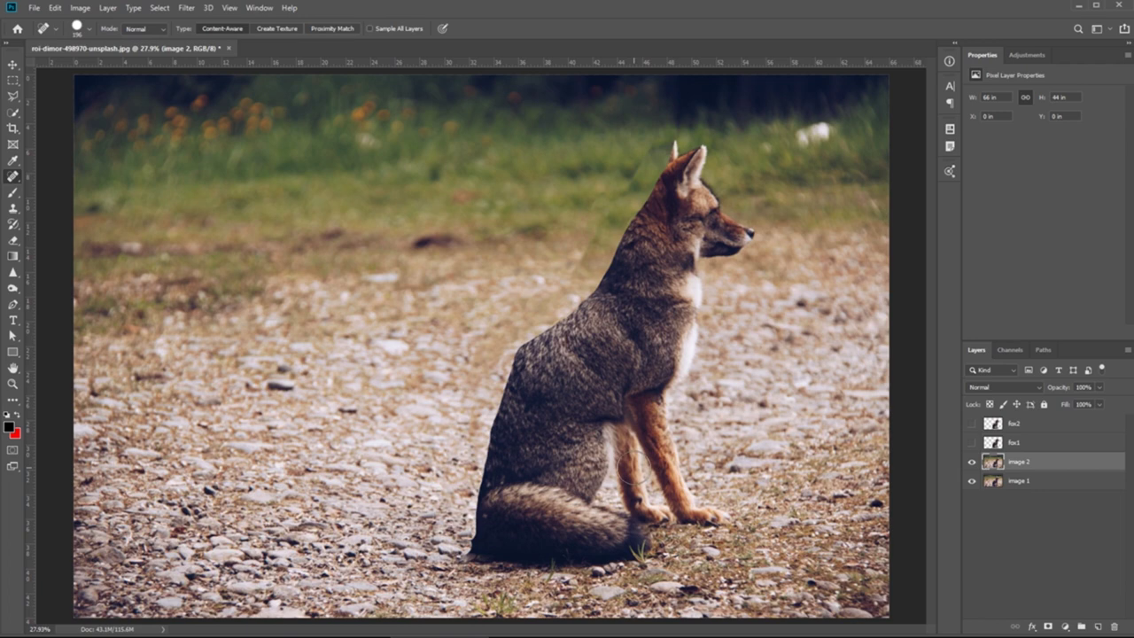
pyautogui.moveTo(646, 147); pyautogui.dragTo(562, 279)
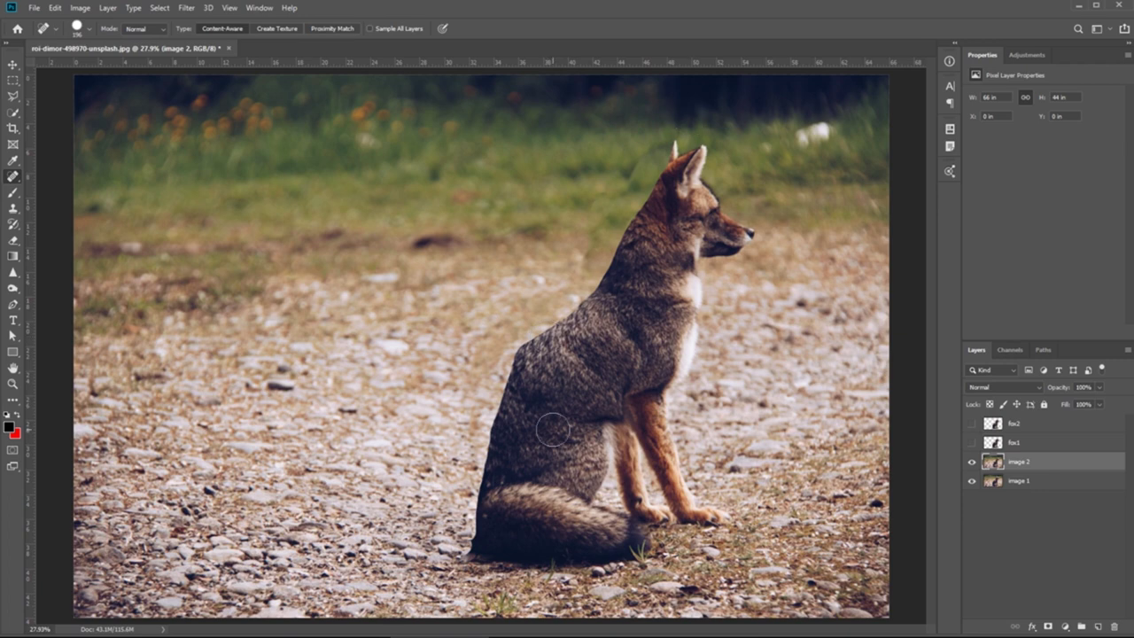
# Show the fox1 and fox2 layers again and open the Liquify filter on fox2
pyautogui.click(973, 443)
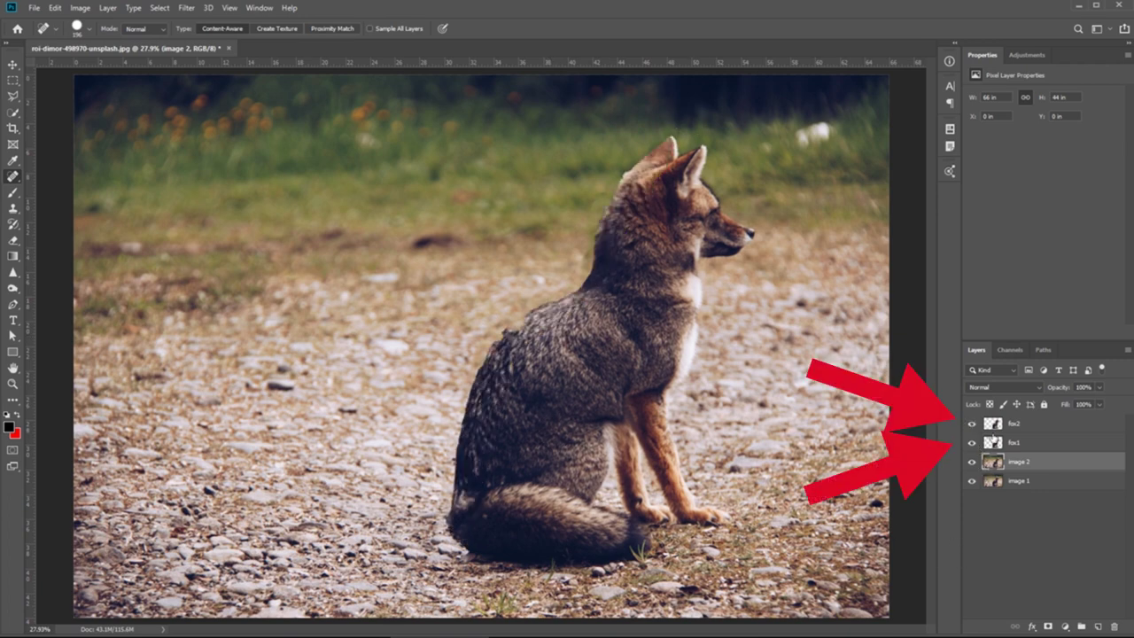
pyautogui.click(1028, 427)
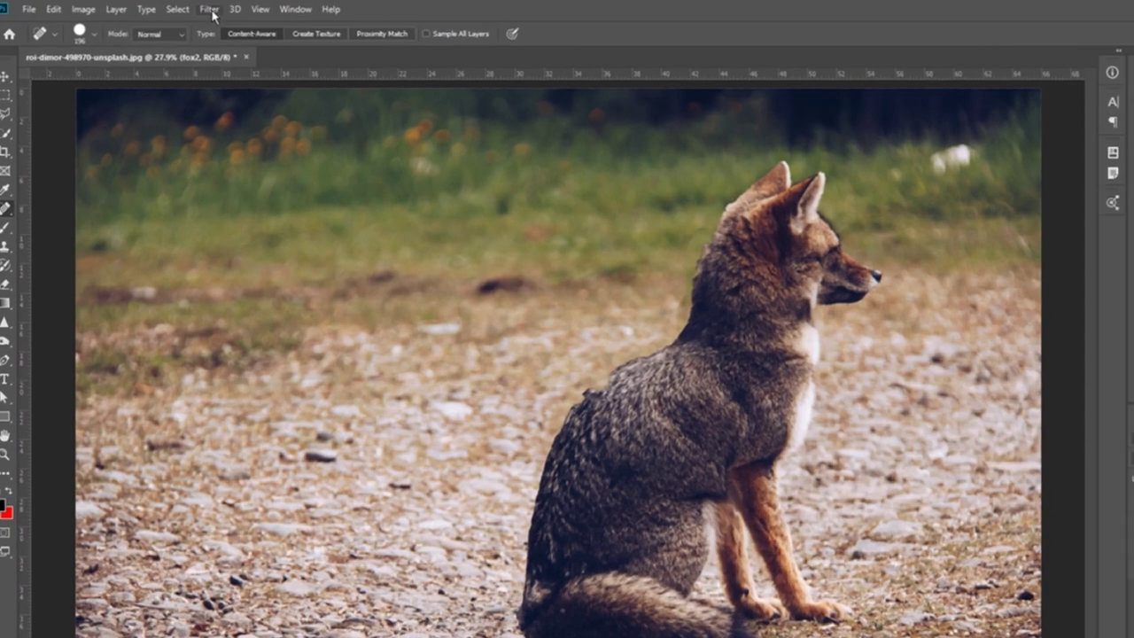
pyautogui.click(187, 8)
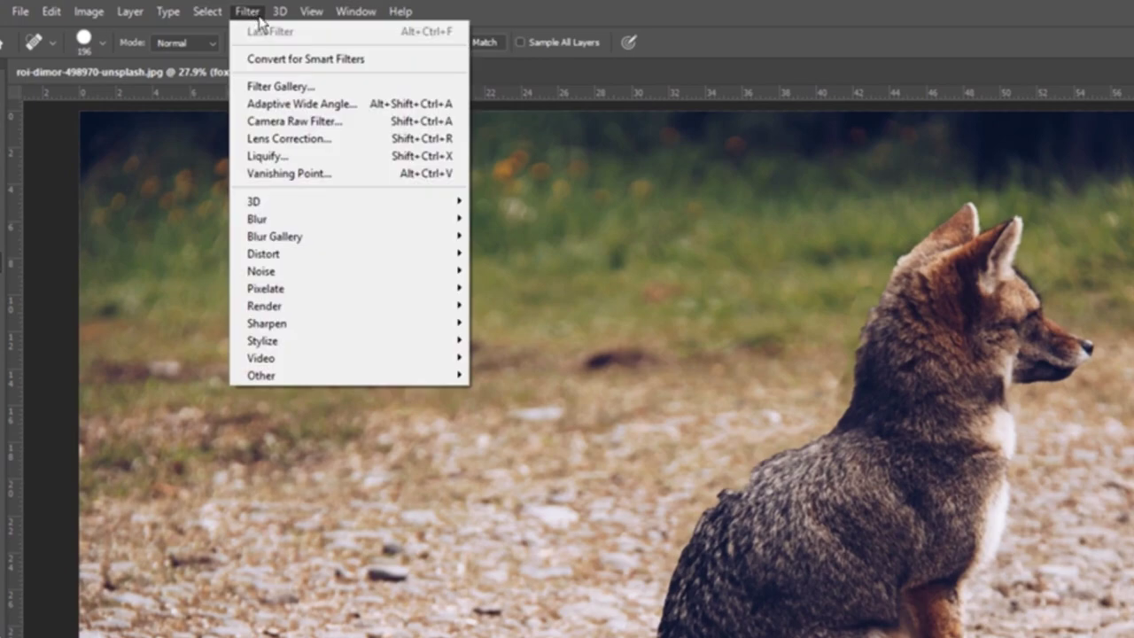
pyautogui.click(290, 157)
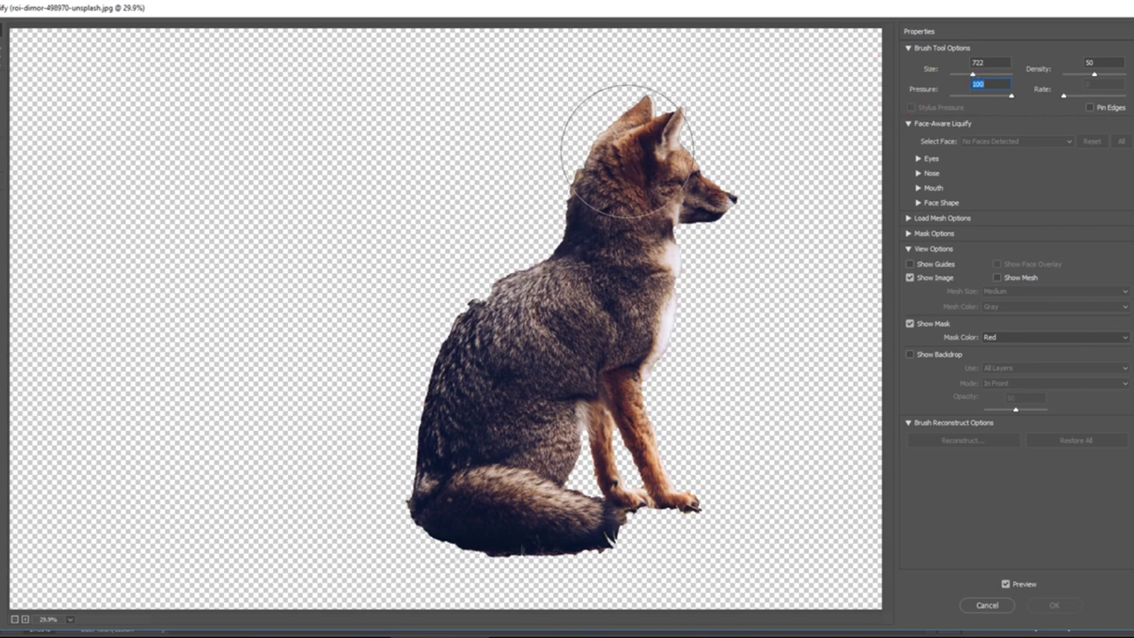
# Warp the back of the fox's head, neck and upper back outward with a size 722 Liquify brush at pressure 100
pyautogui.moveTo(633, 159); pyautogui.dragTo(370, 56)
pyautogui.moveTo(572, 182); pyautogui.dragTo(292, 87)
pyautogui.moveTo(612, 239)
pyautogui.mouseDown()
pyautogui.moveTo(481, 213)
pyautogui.moveTo(357, 210)
pyautogui.mouseUp()
pyautogui.moveTo(540, 292); pyautogui.dragTo(219, 159)
pyautogui.moveTo(475, 326); pyautogui.dragTo(68, 174)
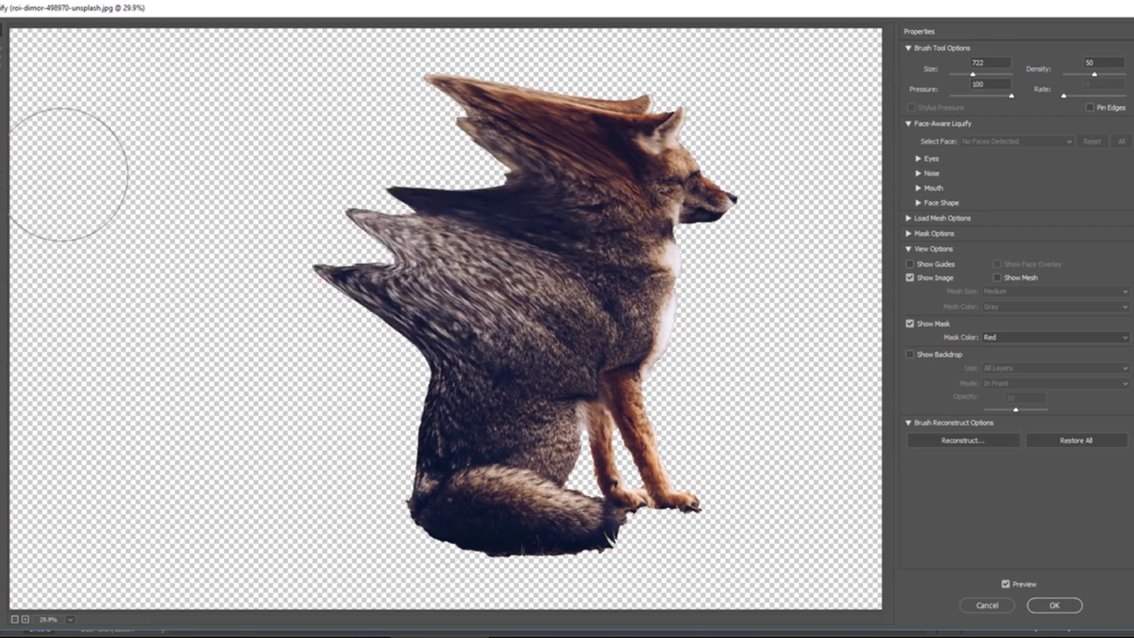
# Stretch the fox's lower back, rump and tail into long streaks reaching the image's left edge
pyautogui.moveTo(462, 411); pyautogui.dragTo(157, 285)
pyautogui.moveTo(438, 447); pyautogui.dragTo(193, 393)
pyautogui.moveTo(422, 515); pyautogui.dragTo(58, 424)
pyautogui.moveTo(389, 400); pyautogui.dragTo(66, 264)
pyautogui.moveTo(321, 408); pyautogui.dragTo(113, 347)
pyautogui.moveTo(308, 462); pyautogui.dragTo(141, 414)
pyautogui.moveTo(213, 370); pyautogui.dragTo(71, 326)
pyautogui.moveTo(199, 448); pyautogui.dragTo(27, 399)
# Push the mid-back, neck and head fur farther up and outward to widen the upper streaks
pyautogui.moveTo(348, 373)
pyautogui.mouseDown()
pyautogui.moveTo(251, 322)
pyautogui.moveTo(147, 301)
pyautogui.mouseUp()
pyautogui.moveTo(457, 358); pyautogui.dragTo(212, 298)
pyautogui.moveTo(363, 297); pyautogui.dragTo(120, 241)
pyautogui.moveTo(426, 243); pyautogui.dragTo(185, 200)
pyautogui.moveTo(461, 195); pyautogui.dragTo(275, 142)
pyautogui.moveTo(503, 155); pyautogui.dragTo(310, 115)
pyautogui.moveTo(515, 133)
pyautogui.mouseDown()
pyautogui.moveTo(393, 84)
pyautogui.moveTo(282, 9)
pyautogui.mouseUp()
pyautogui.moveTo(543, 111); pyautogui.dragTo(458, 48)
pyautogui.moveTo(494, 88); pyautogui.dragTo(397, 46)
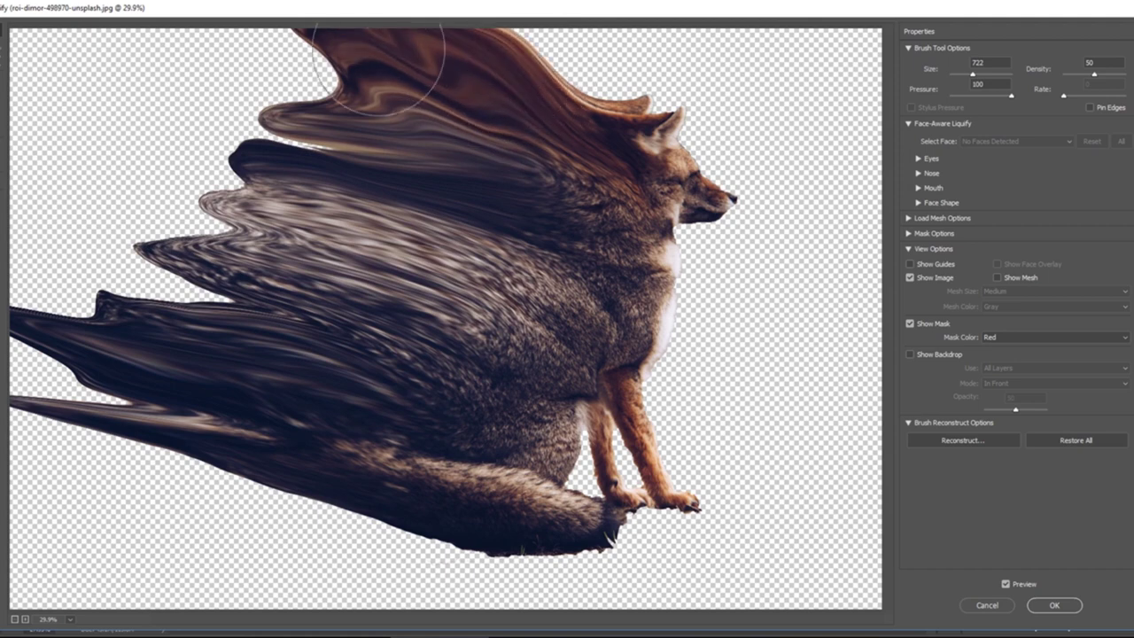
# Fill out the remaining upper and middle streaks behind the fox and apply the Liquify filter to fox2
pyautogui.moveTo(398, 162); pyautogui.dragTo(213, 112)
pyautogui.moveTo(278, 158); pyautogui.dragTo(163, 122)
pyautogui.moveTo(241, 209); pyautogui.dragTo(130, 176)
pyautogui.moveTo(257, 232); pyautogui.dragTo(178, 215)
pyautogui.moveTo(272, 293); pyautogui.dragTo(95, 251)
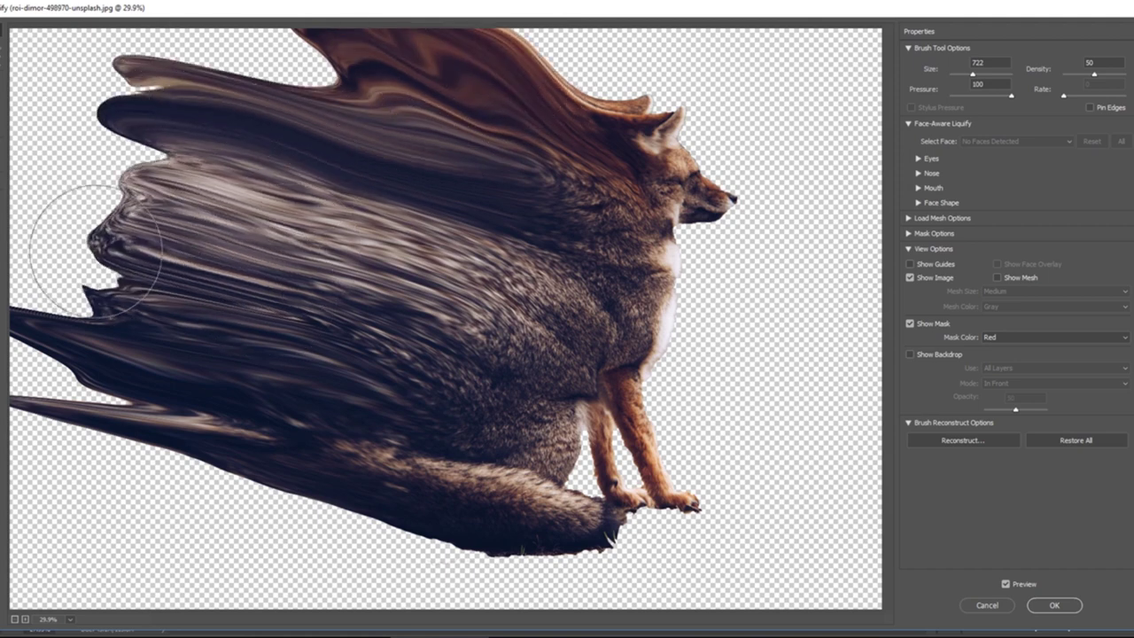
pyautogui.moveTo(174, 275); pyautogui.dragTo(75, 264)
pyautogui.moveTo(173, 307)
pyautogui.mouseDown()
pyautogui.moveTo(157, 265)
pyautogui.moveTo(289, 134)
pyautogui.moveTo(322, 68)
pyautogui.moveTo(203, 47)
pyautogui.mouseUp()
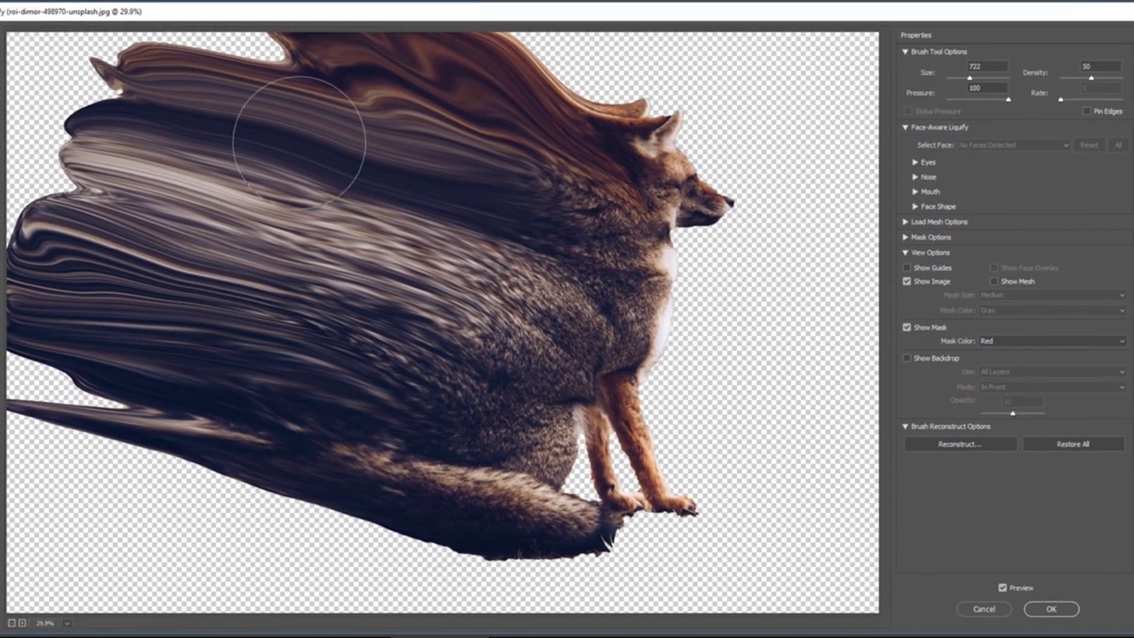
pyautogui.moveTo(304, 139)
pyautogui.mouseDown()
pyautogui.moveTo(215, 56)
pyautogui.moveTo(10, 40)
pyautogui.moveTo(31, 178)
pyautogui.moveTo(68, 291)
pyautogui.moveTo(106, 354)
pyautogui.moveTo(66, 410)
pyautogui.moveTo(101, 240)
pyautogui.moveTo(101, 63)
pyautogui.moveTo(26, 43)
pyautogui.mouseUp()
pyautogui.click(1052, 609)
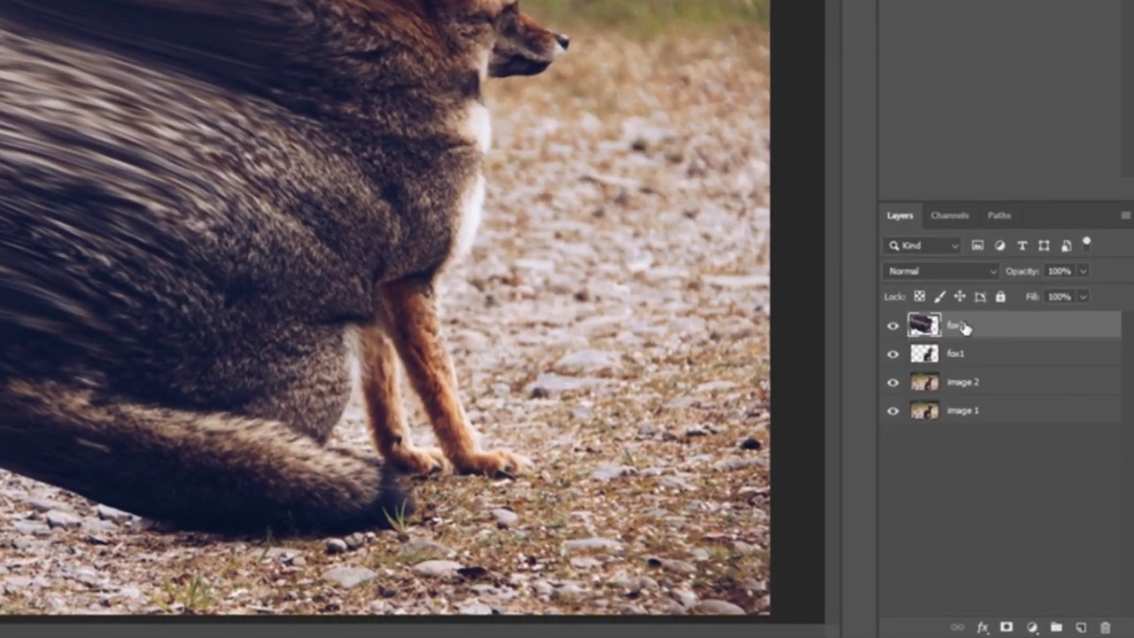
# Add a black layer mask to fox2 and a white layer mask to fox1
pyautogui.keyDown('alt'); pyautogui.click(1004, 628); pyautogui.keyUp('alt')
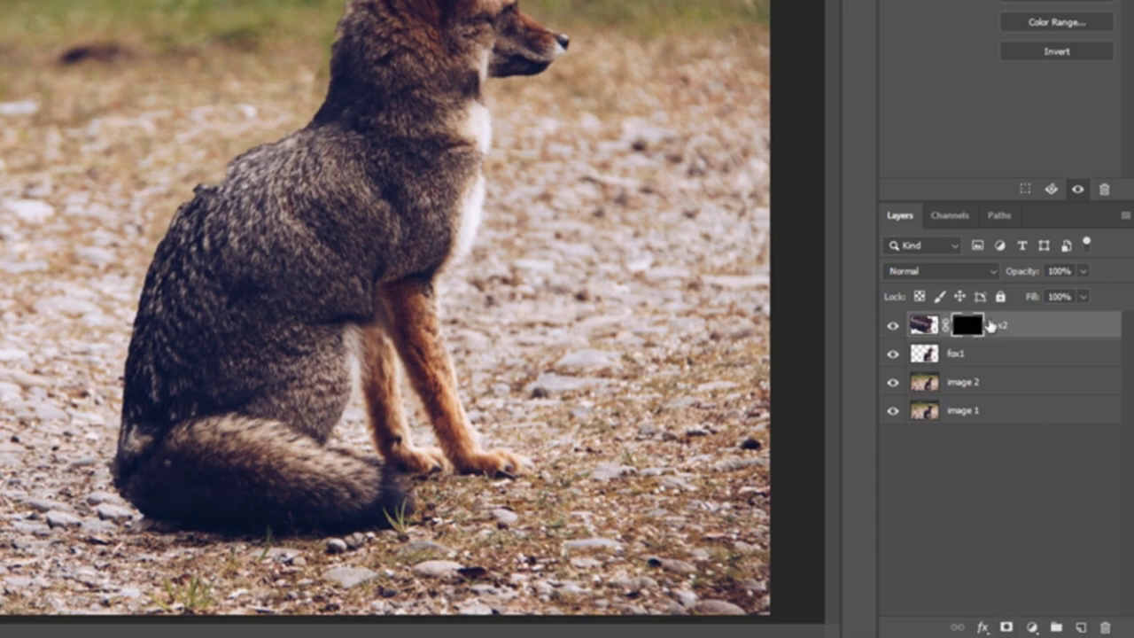
pyautogui.click(962, 358)
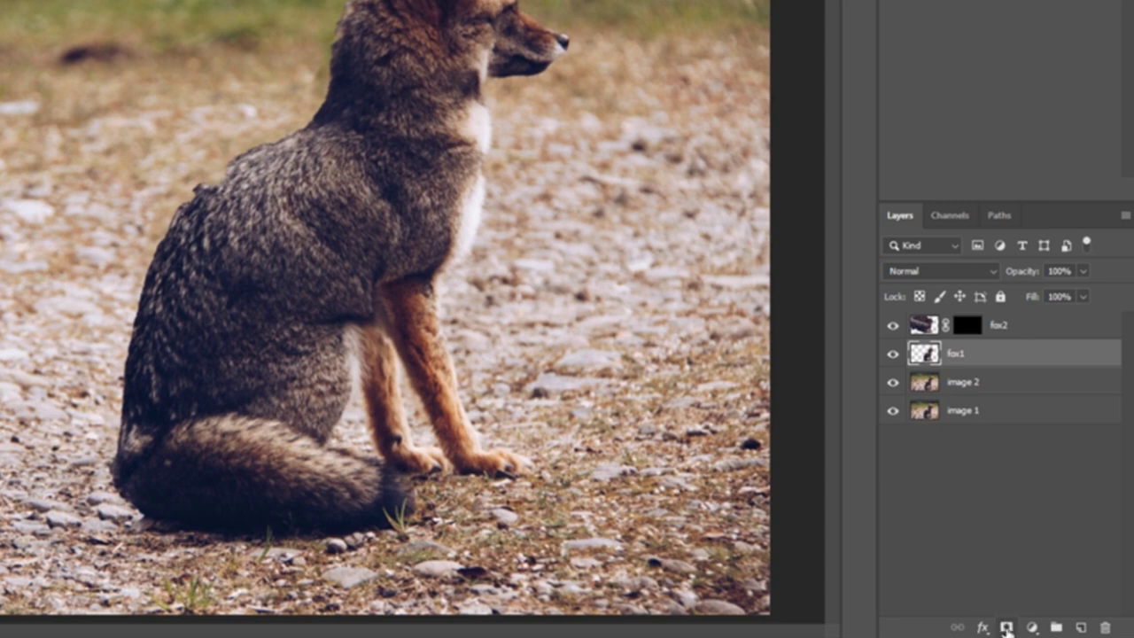
pyautogui.click(1006, 629)
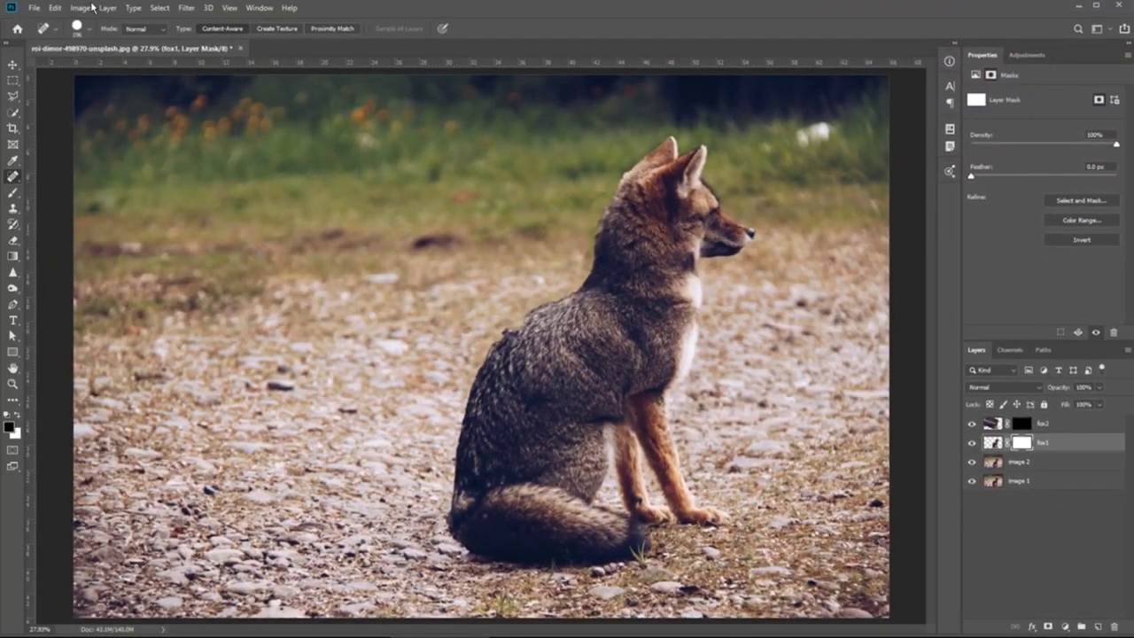
# Switch to the Brush tool for the fox1 mask and open its detailed brush settings
pyautogui.click(87, 27)
pyautogui.click(85, 28)
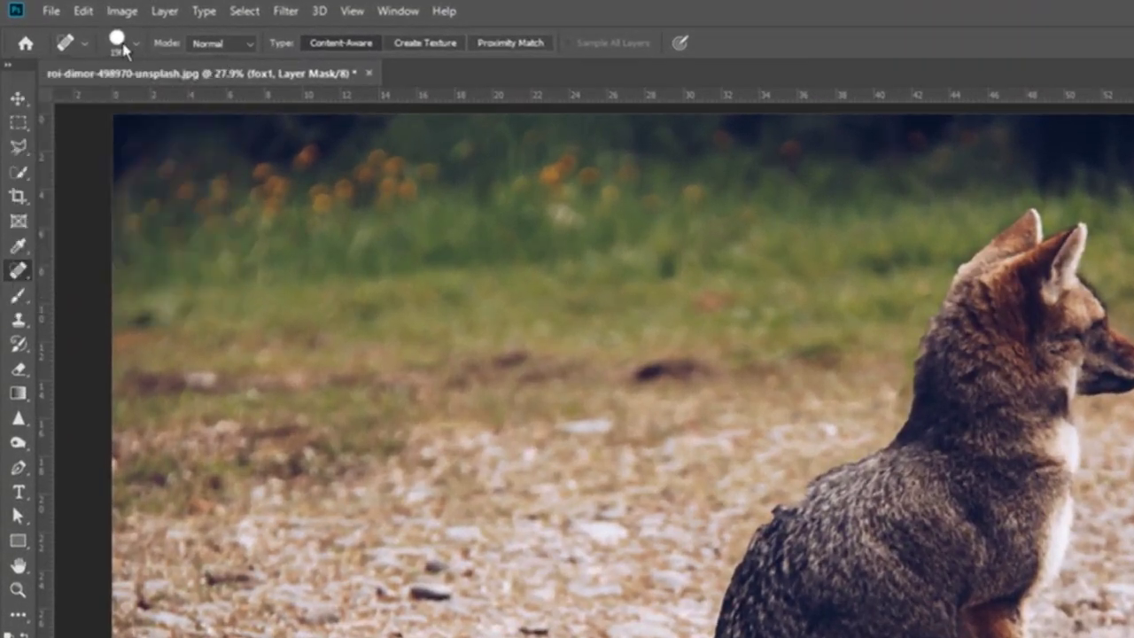
pyautogui.click(134, 43)
pyautogui.press('Escape')
pyautogui.press('b')
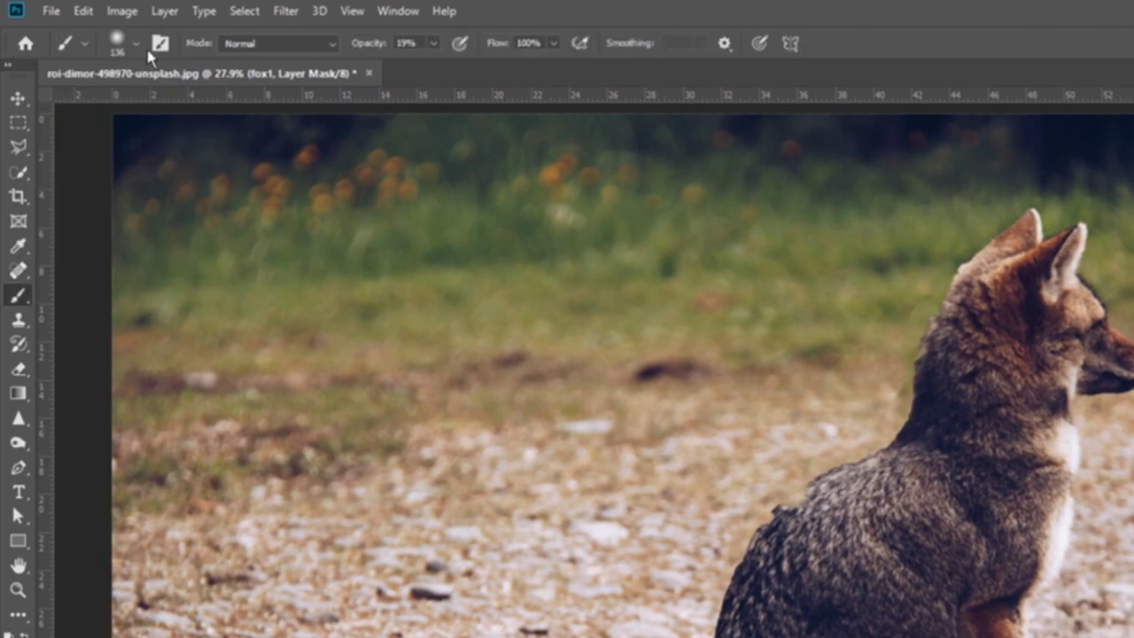
pyautogui.click(162, 45)
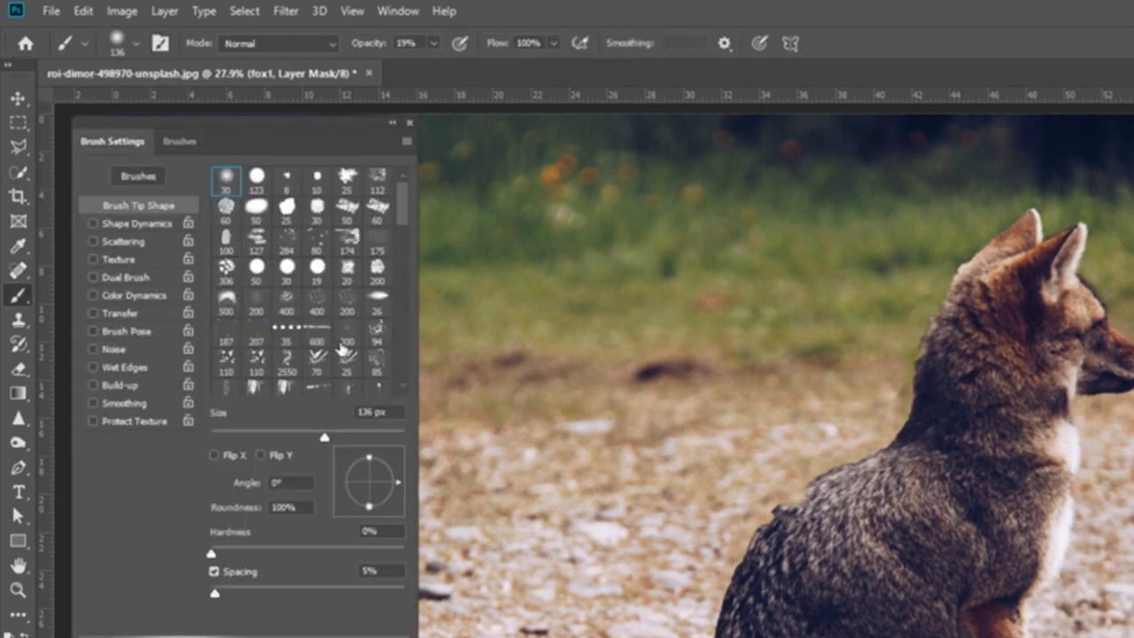
# Try the 200, 94 and 50 px textured brush tips as candidates for the dispersion brush
pyautogui.click(376, 270)
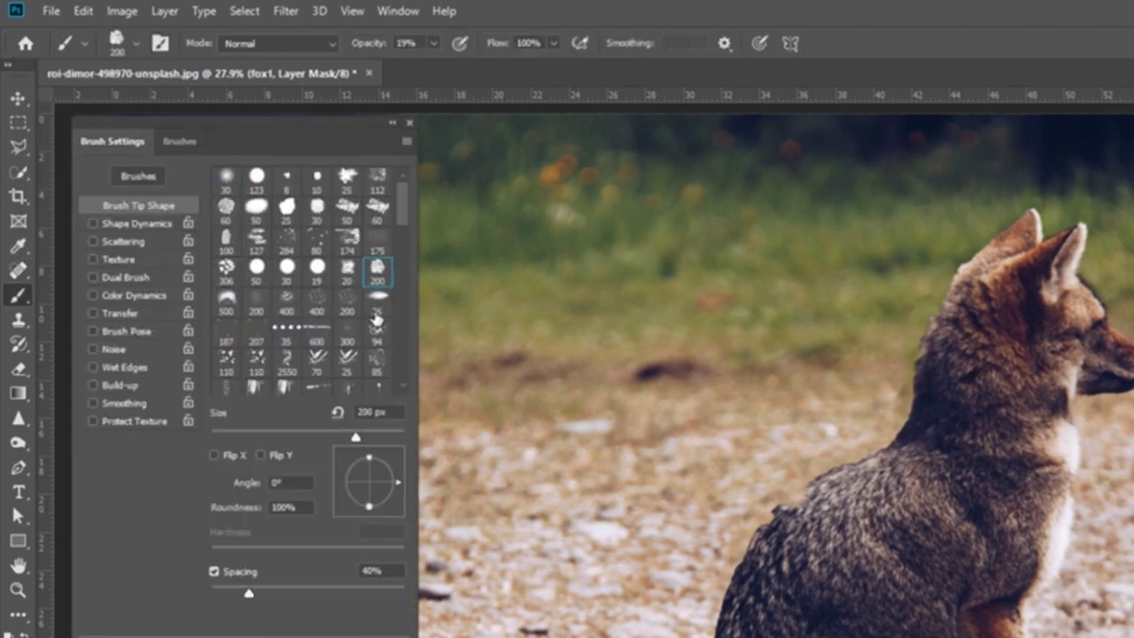
pyautogui.click(377, 335)
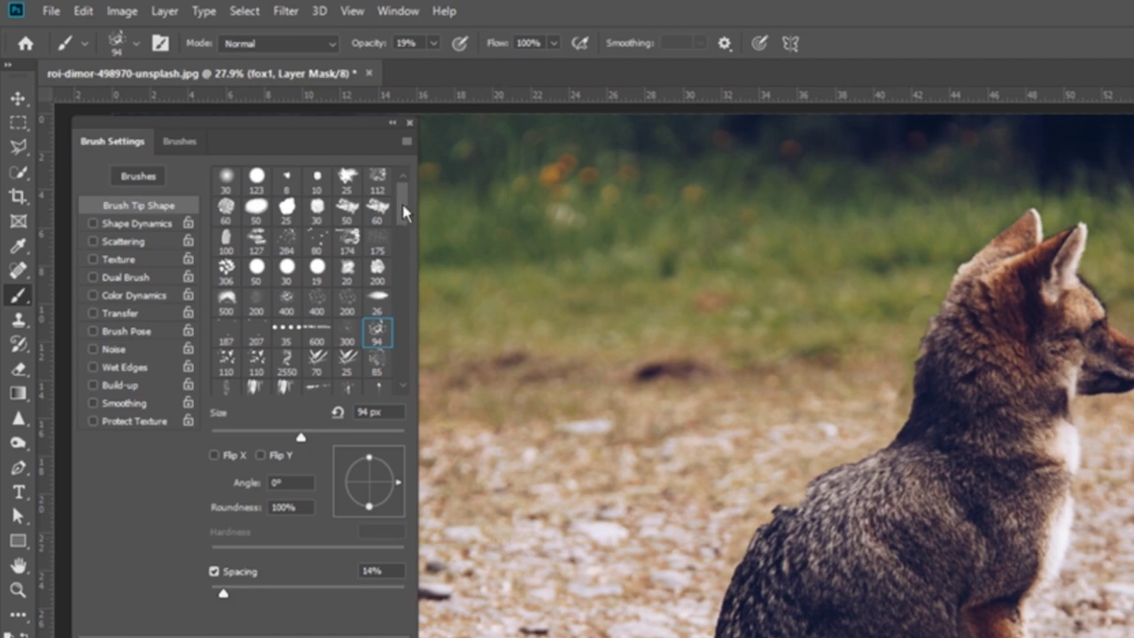
pyautogui.scroll(-1, 405, 213)
pyautogui.click(357, 434)
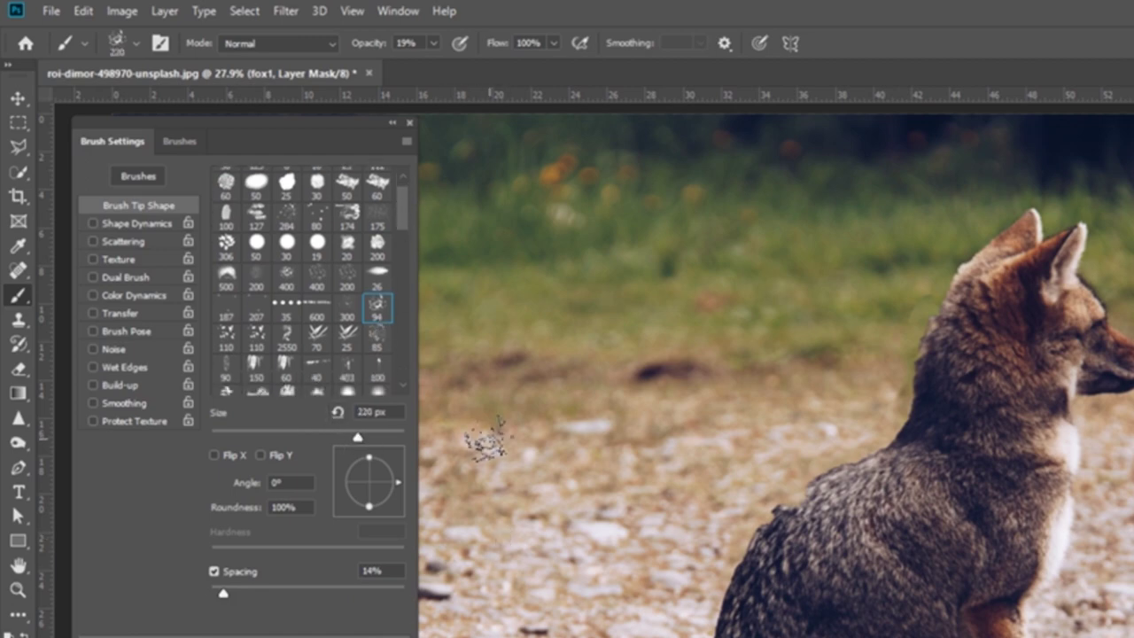
pyautogui.scroll(-2, 393, 315)
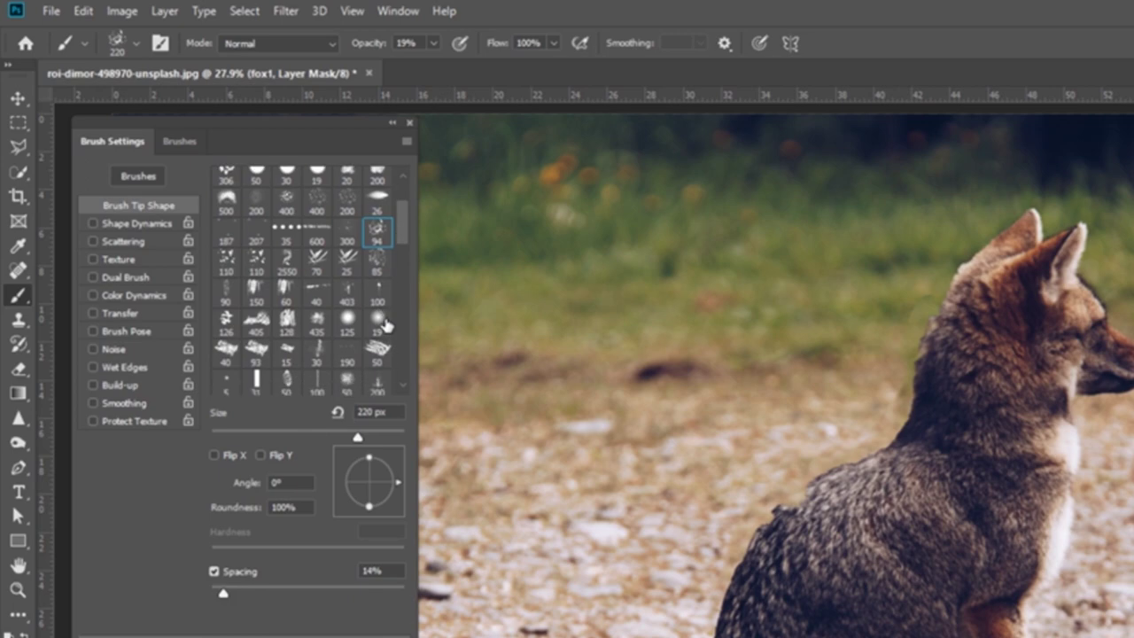
pyautogui.click(379, 353)
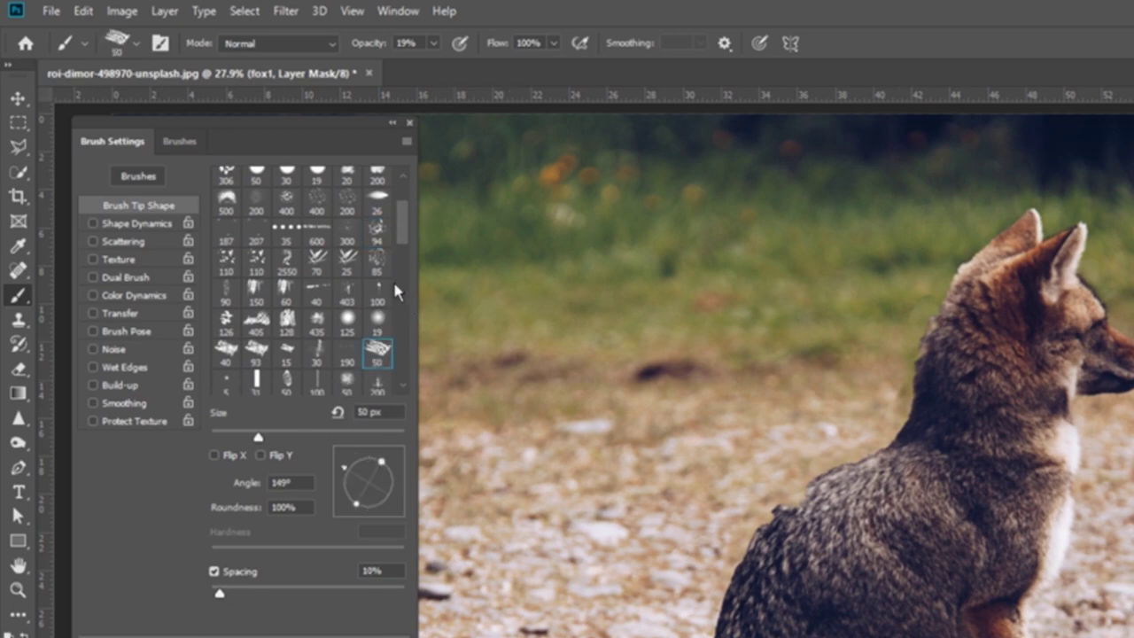
pyautogui.scroll(1, 399, 293)
# Choose the 94 px splatter tip, set it to 318 px with a 1° angle, and dab it on the fox's back
pyautogui.click(377, 254)
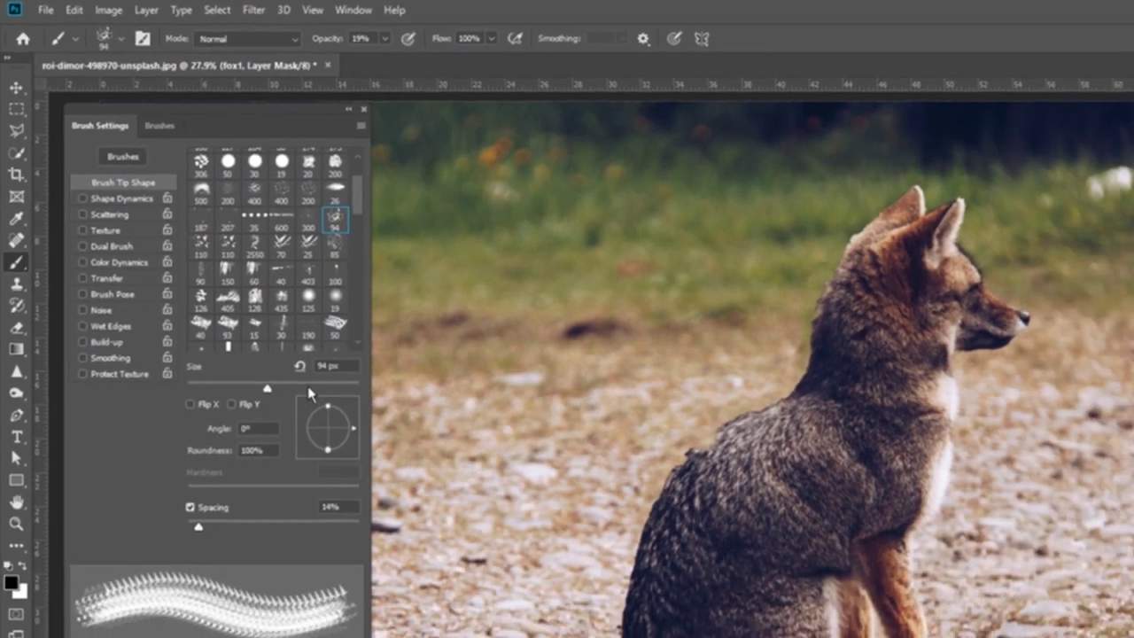
pyautogui.click(345, 436)
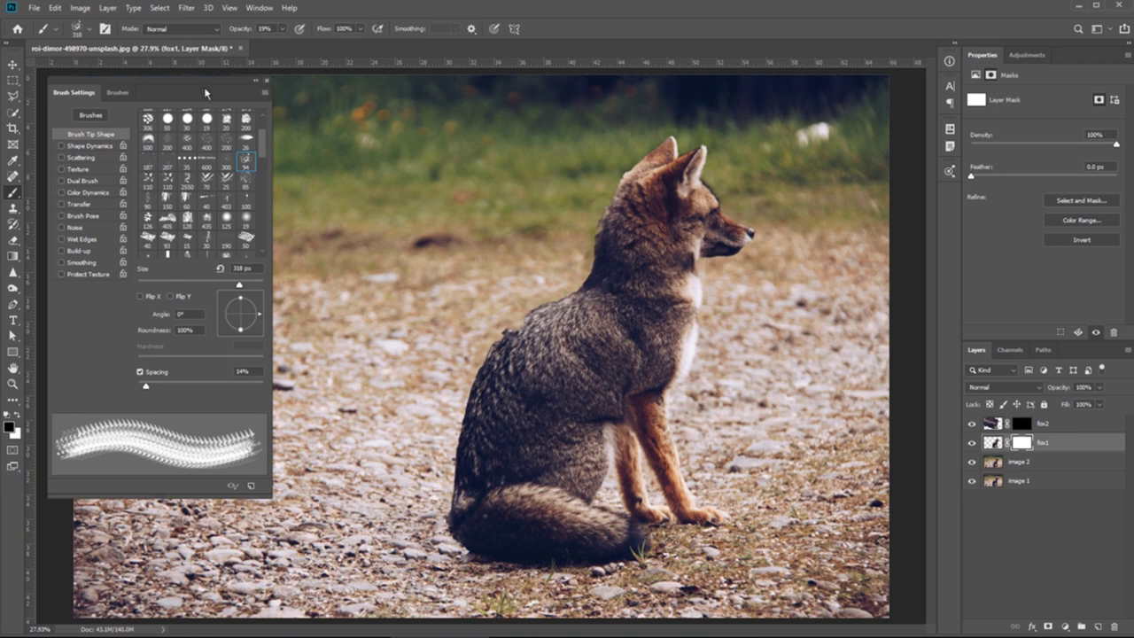
pyautogui.moveTo(258, 325); pyautogui.dragTo(260, 317)
pyautogui.click(472, 392)
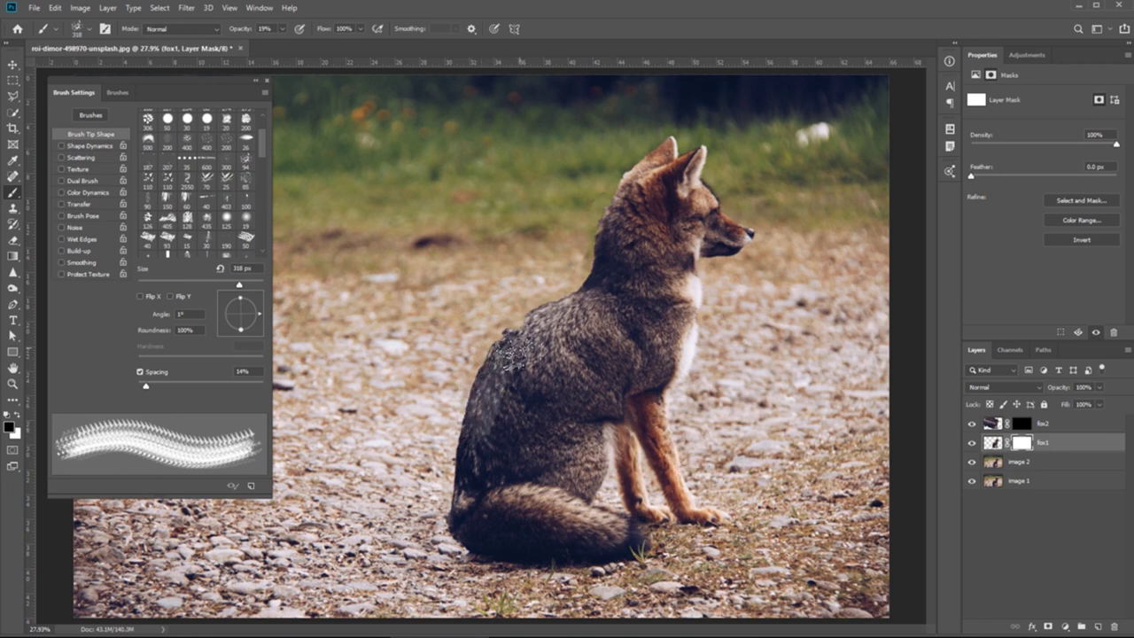
# Raise the brush opacity to 100% and paint black splatters on the fox1 mask along the back and neck
pyautogui.click(282, 30)
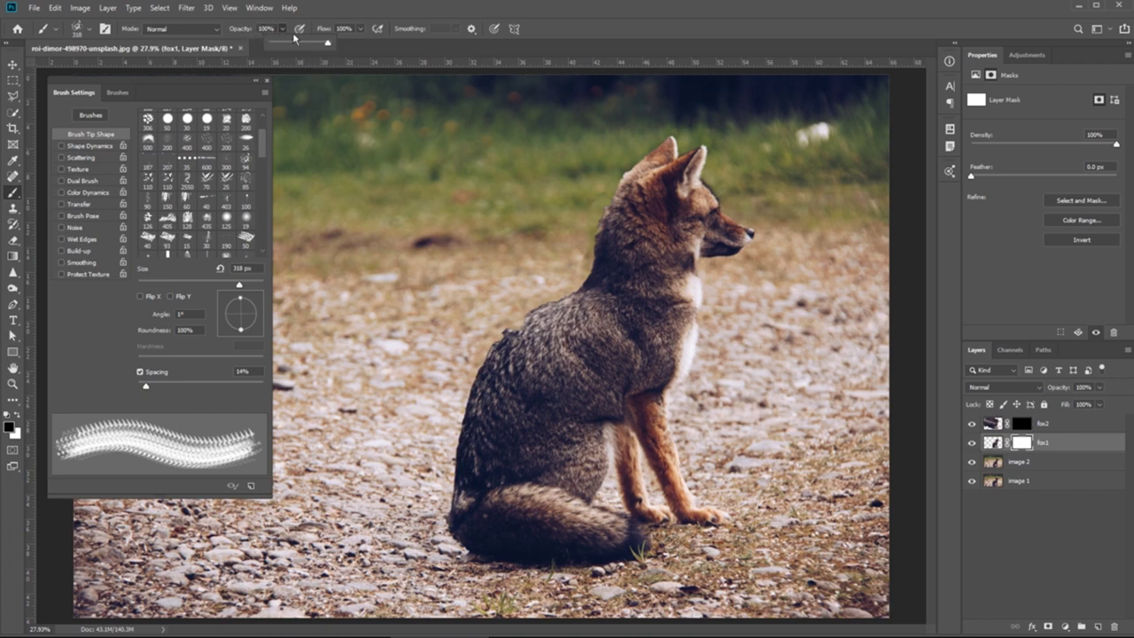
pyautogui.click(273, 30)
pyautogui.click(281, 30)
pyautogui.click(281, 31)
pyautogui.moveTo(487, 403)
pyautogui.mouseDown()
pyautogui.moveTo(496, 360)
pyautogui.moveTo(458, 389)
pyautogui.moveTo(432, 510)
pyautogui.moveTo(457, 398)
pyautogui.mouseUp()
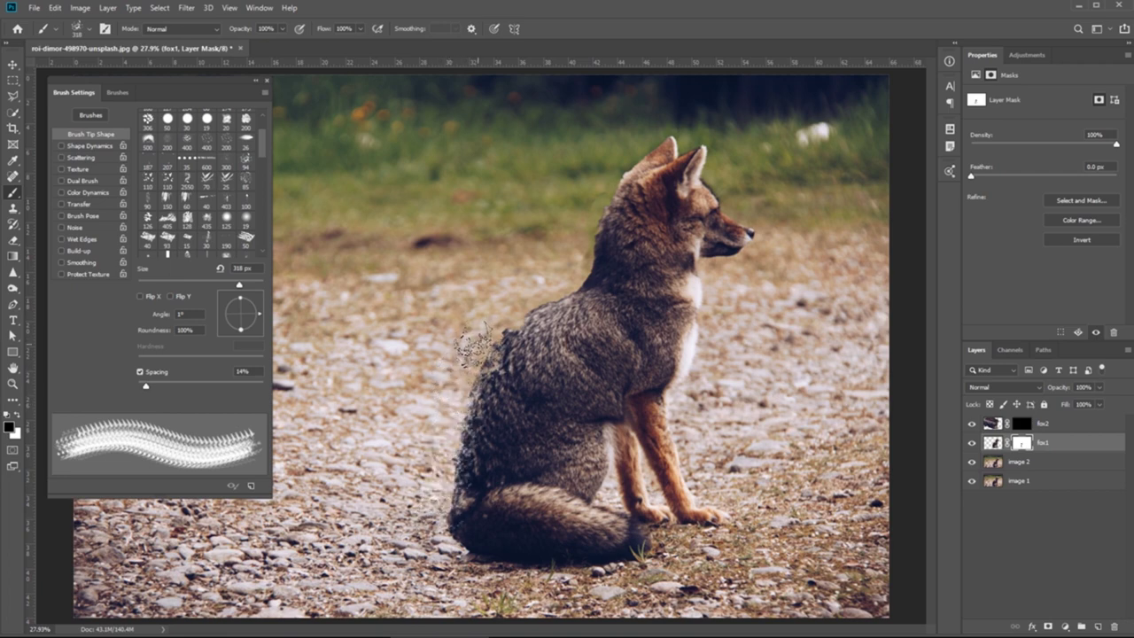
pyautogui.moveTo(539, 301)
pyautogui.mouseDown()
pyautogui.moveTo(594, 259)
pyautogui.moveTo(595, 226)
pyautogui.mouseUp()
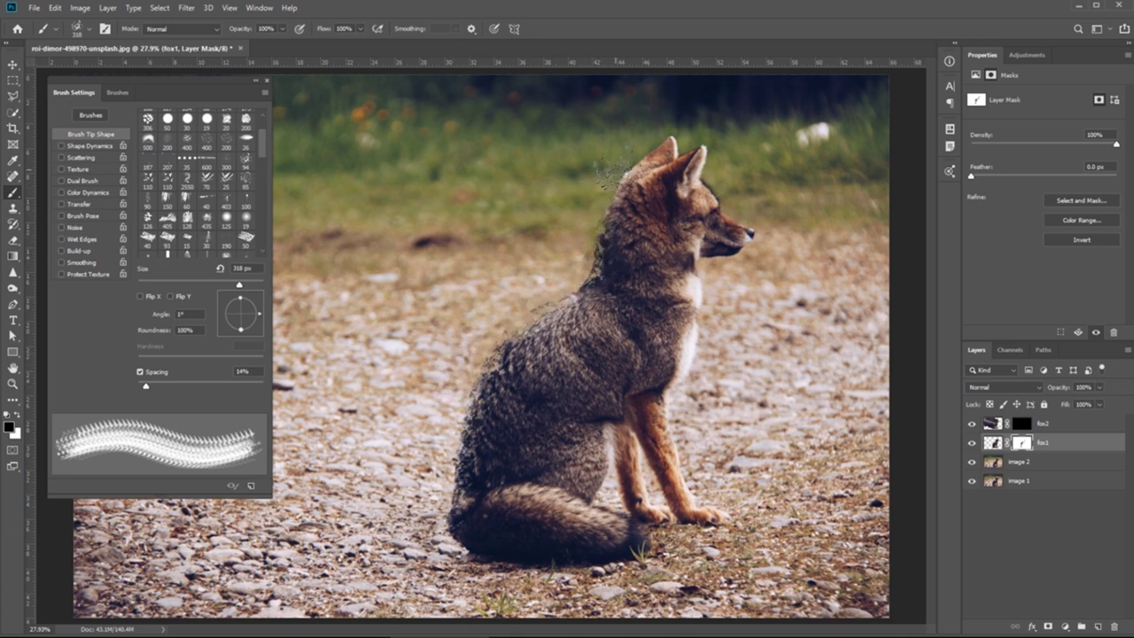
# Break up the fox1 edge further with black splatters from behind the ears down to the tail
pyautogui.moveTo(623, 155)
pyautogui.mouseDown()
pyautogui.moveTo(608, 232)
pyautogui.moveTo(576, 295)
pyautogui.mouseUp()
pyautogui.moveTo(536, 350)
pyautogui.mouseDown()
pyautogui.moveTo(460, 492)
pyautogui.moveTo(467, 533)
pyautogui.moveTo(447, 534)
pyautogui.moveTo(436, 505)
pyautogui.moveTo(425, 513)
pyautogui.moveTo(429, 457)
pyautogui.moveTo(438, 470)
pyautogui.moveTo(449, 387)
pyautogui.moveTo(482, 341)
pyautogui.moveTo(438, 517)
pyautogui.mouseUp()
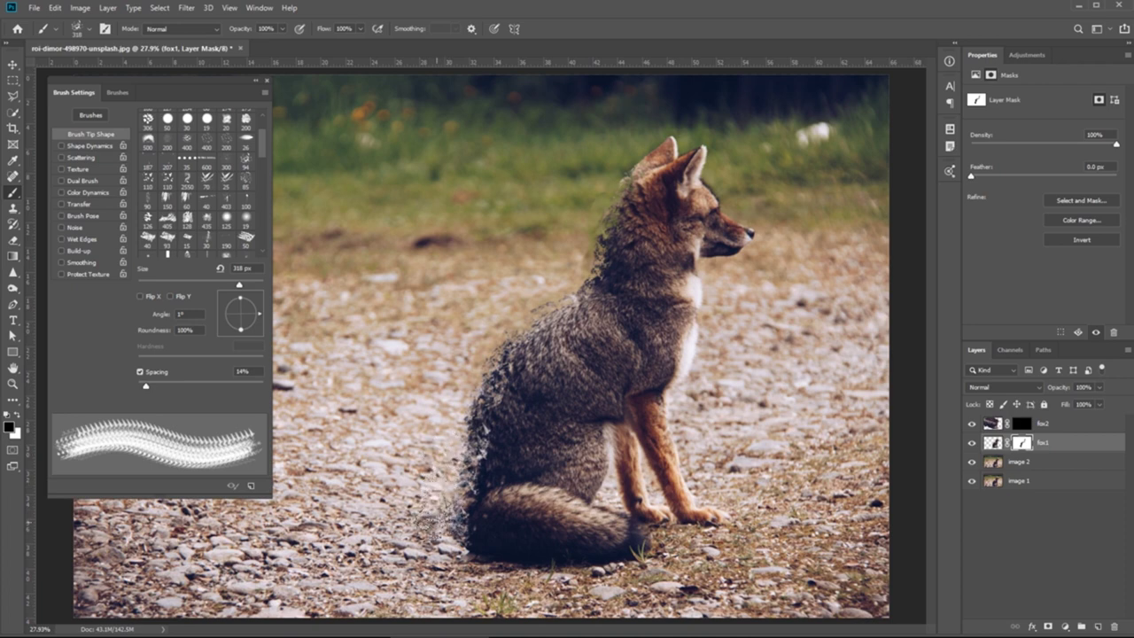
pyautogui.moveTo(497, 324)
pyautogui.mouseDown()
pyautogui.moveTo(556, 288)
pyautogui.moveTo(594, 226)
pyautogui.mouseUp()
pyautogui.moveTo(631, 173); pyautogui.dragTo(645, 147)
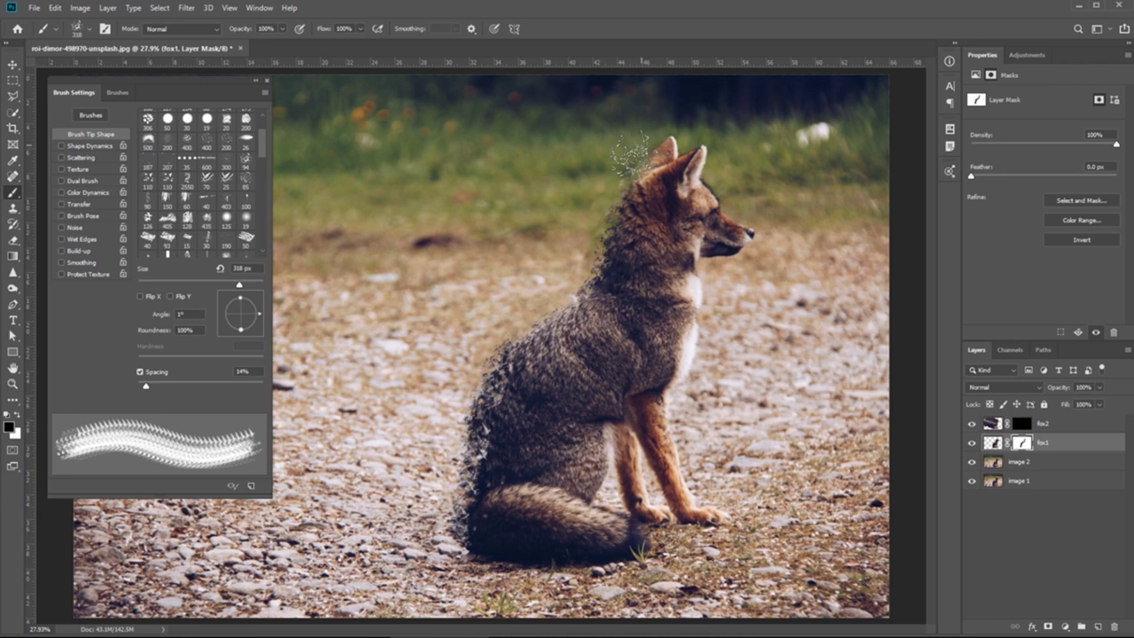
pyautogui.moveTo(500, 409)
pyautogui.mouseDown()
pyautogui.moveTo(478, 470)
pyautogui.moveTo(451, 489)
pyautogui.moveTo(482, 415)
pyautogui.mouseUp()
# Reveal fox2 particles behind the back and neck by dabbing white on its mask, rotating the splatter tip between dabs
pyautogui.click(1022, 427)
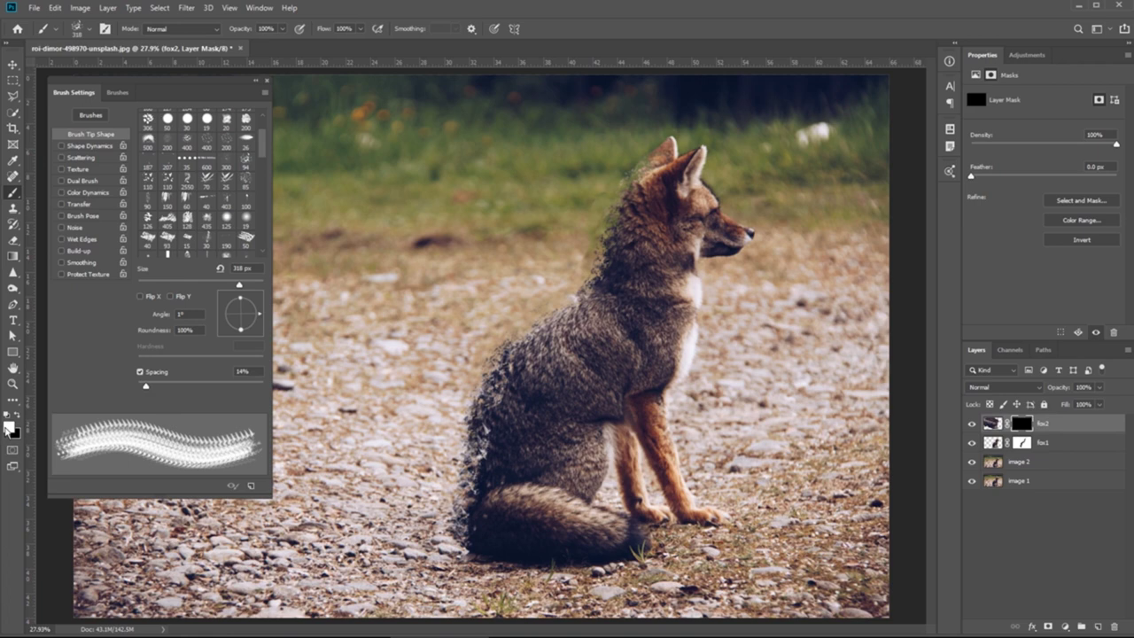
pyautogui.click(457, 387)
pyautogui.click(471, 334)
pyautogui.moveTo(252, 313)
pyautogui.mouseDown()
pyautogui.moveTo(252, 329)
pyautogui.moveTo(231, 331)
pyautogui.mouseUp()
pyautogui.click(511, 273)
pyautogui.click(471, 251)
pyautogui.click(545, 295)
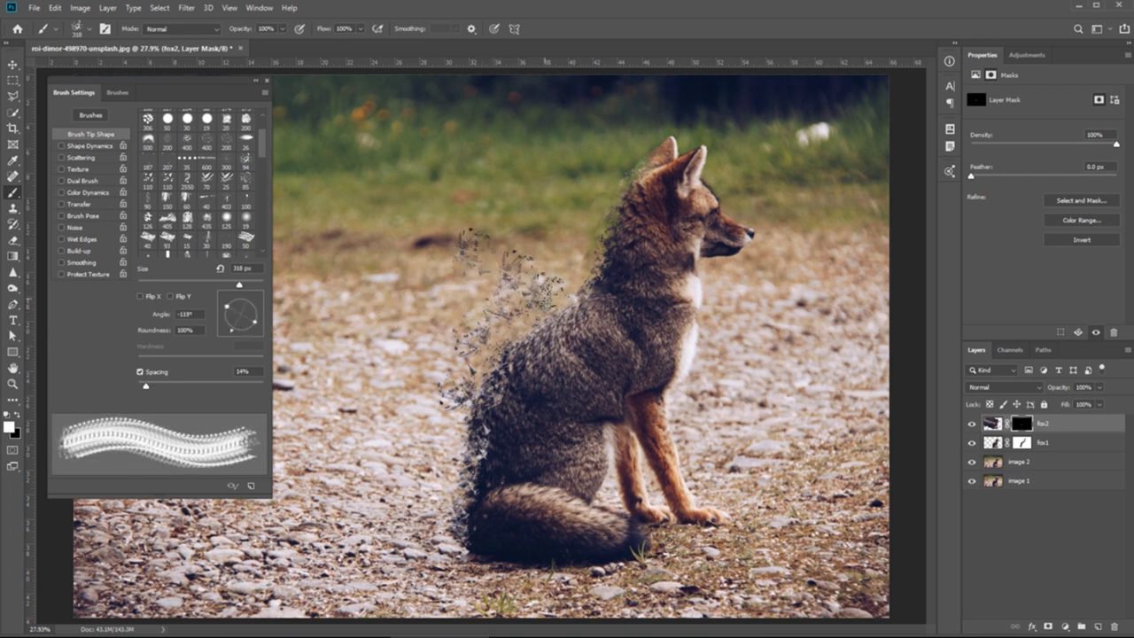
pyautogui.click(581, 232)
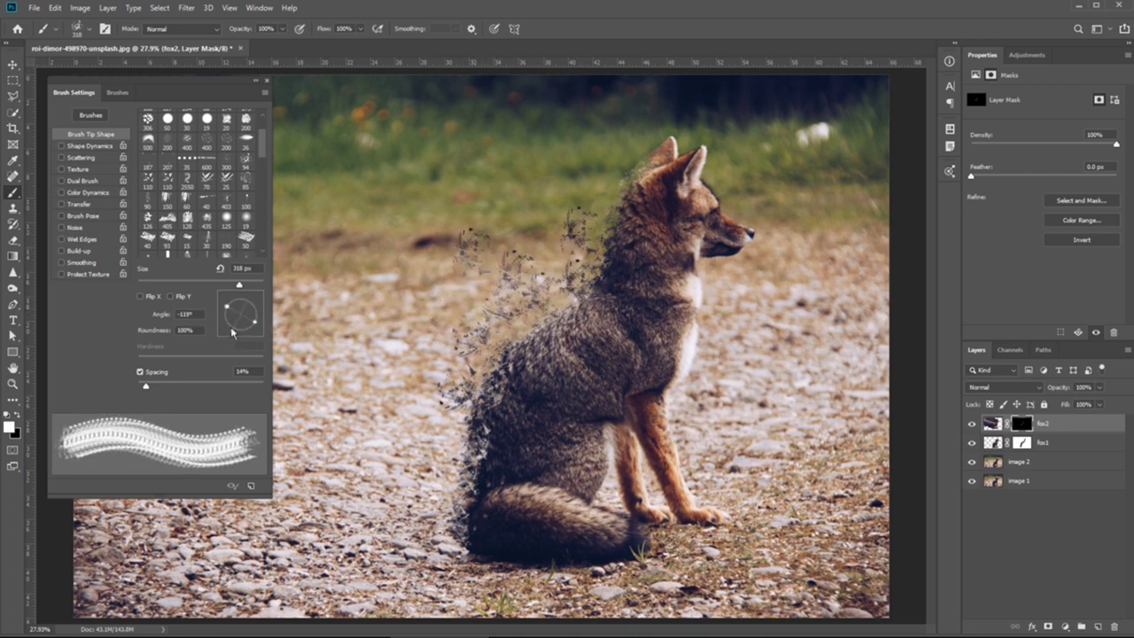
# Rotate the splatter tip and reveal more fox2 particles beside the rump and outward from the back
pyautogui.moveTo(231, 333); pyautogui.dragTo(224, 306)
pyautogui.click(450, 385)
pyautogui.click(453, 438)
pyautogui.click(442, 367)
pyautogui.moveTo(423, 307)
pyautogui.mouseDown()
pyautogui.moveTo(448, 284)
pyautogui.moveTo(399, 251)
pyautogui.moveTo(321, 241)
pyautogui.mouseUp()
# Vary the splatter tip's angle and dab more fox2 particles near the neck and farther out behind the back
pyautogui.moveTo(238, 314); pyautogui.dragTo(252, 298)
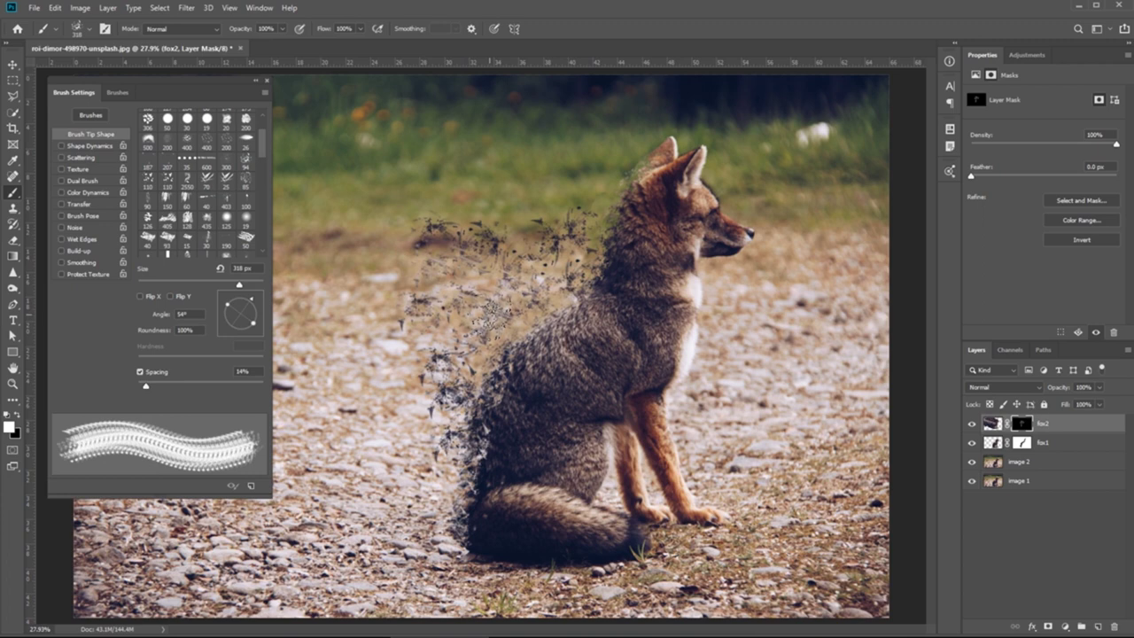
pyautogui.moveTo(249, 301)
pyautogui.mouseDown()
pyautogui.moveTo(262, 323)
pyautogui.moveTo(241, 297)
pyautogui.mouseUp()
pyautogui.click(549, 300)
pyautogui.click(558, 285)
pyautogui.click(580, 256)
pyautogui.click(367, 233)
pyautogui.click(376, 209)
pyautogui.click(426, 214)
pyautogui.click(511, 217)
pyautogui.moveTo(239, 298); pyautogui.dragTo(253, 304)
# Extend the fox2 particles farther behind the neck, sampling the 435, 40, 200, 152 and 150 px brush tips
pyautogui.click(210, 220)
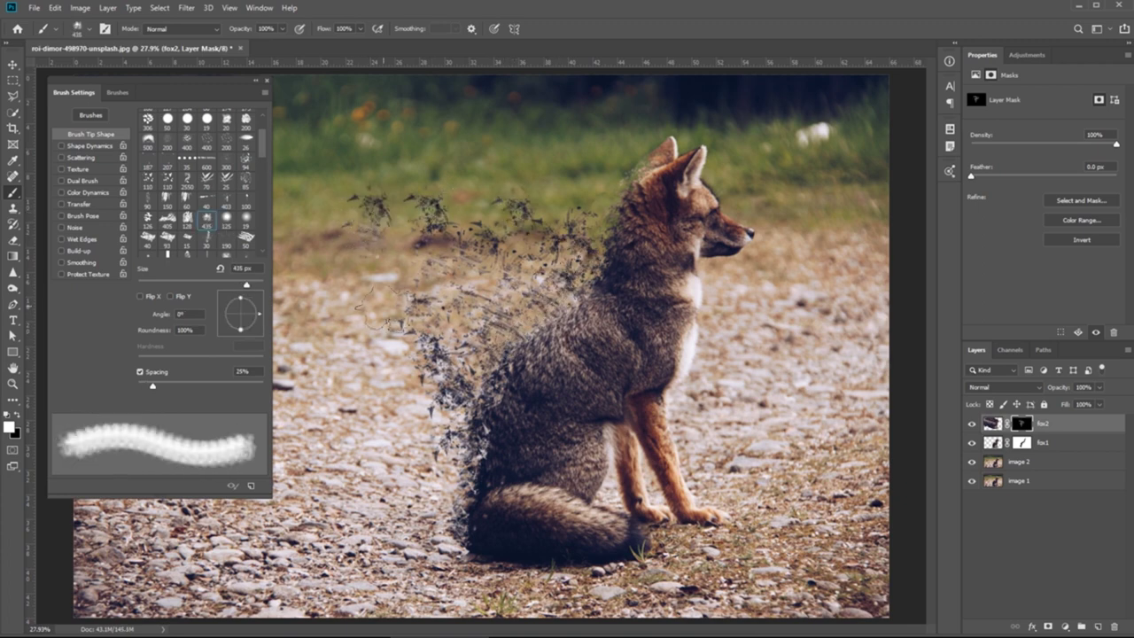
pyautogui.scroll(-3, 207, 247)
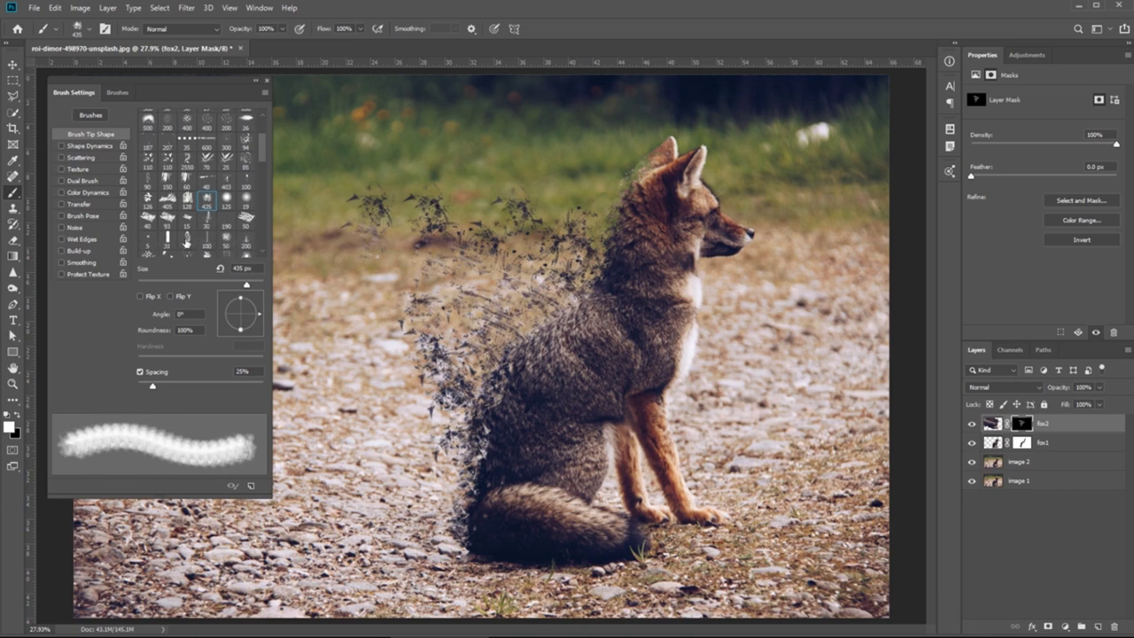
pyautogui.scroll(-5, 186, 237)
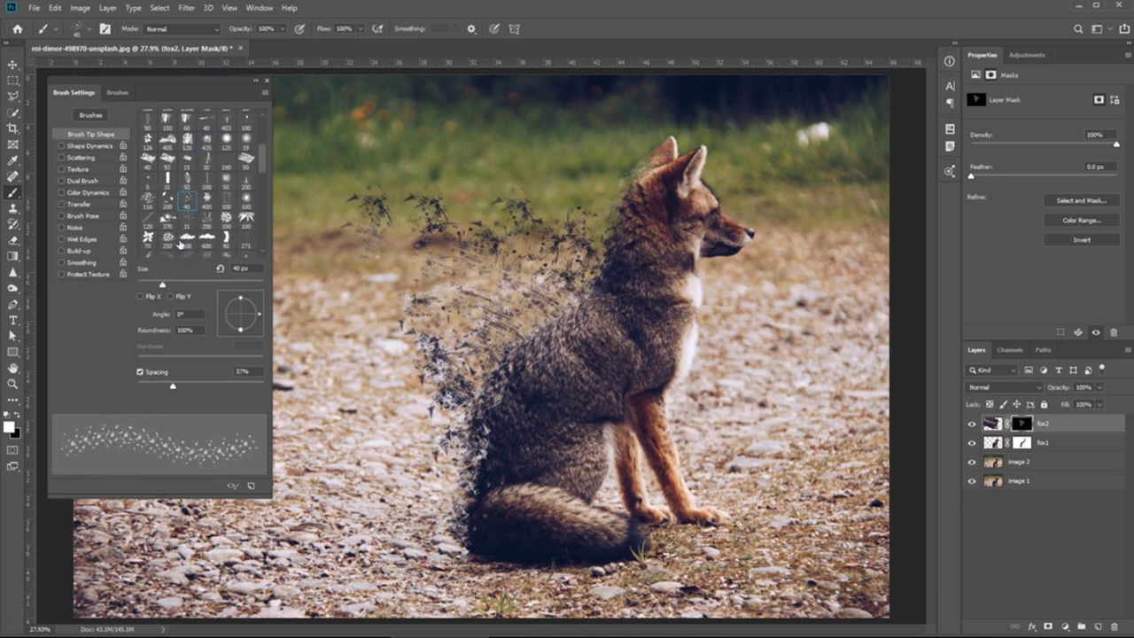
pyautogui.click(190, 215)
pyautogui.scroll(-1, 199, 254)
pyautogui.click(168, 246)
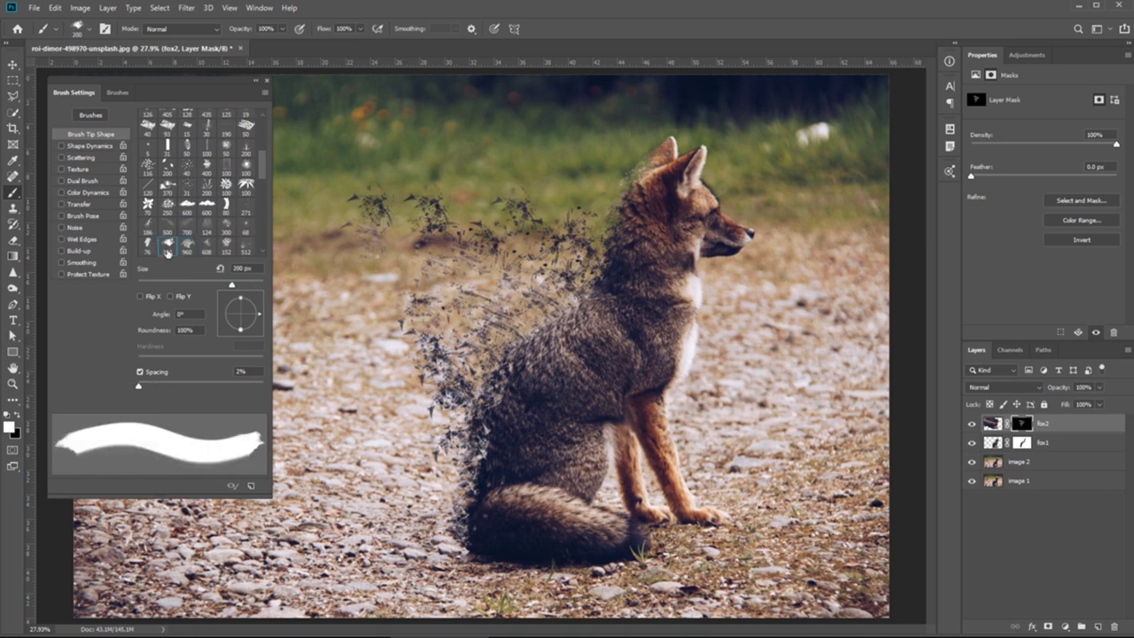
pyautogui.scroll(-1, 215, 227)
pyautogui.click(226, 229)
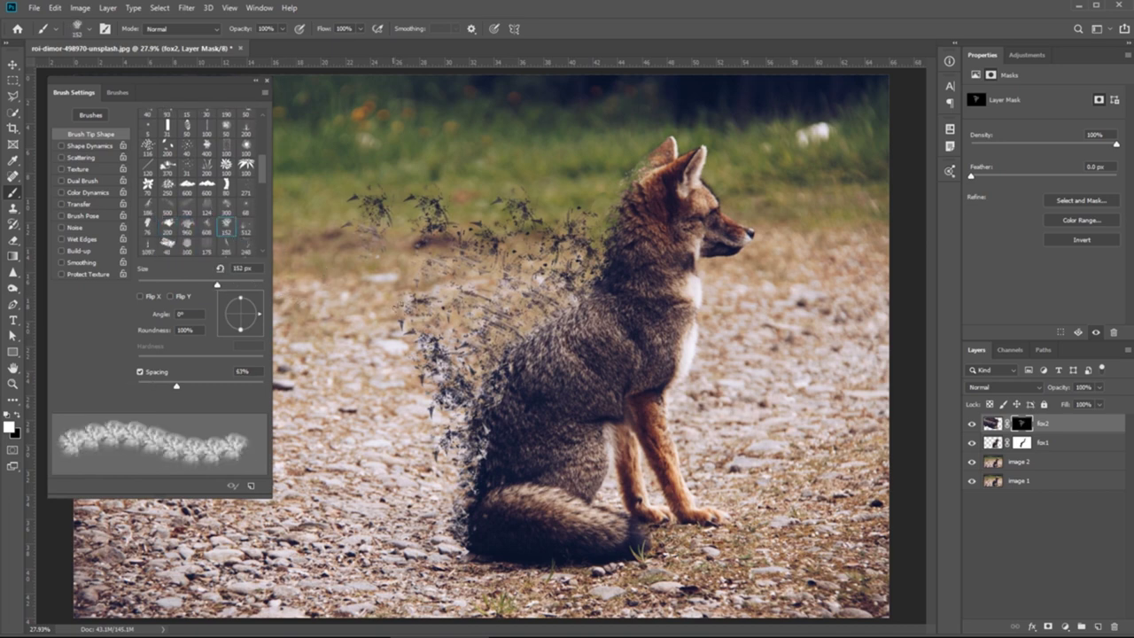
pyautogui.scroll(-1, 231, 237)
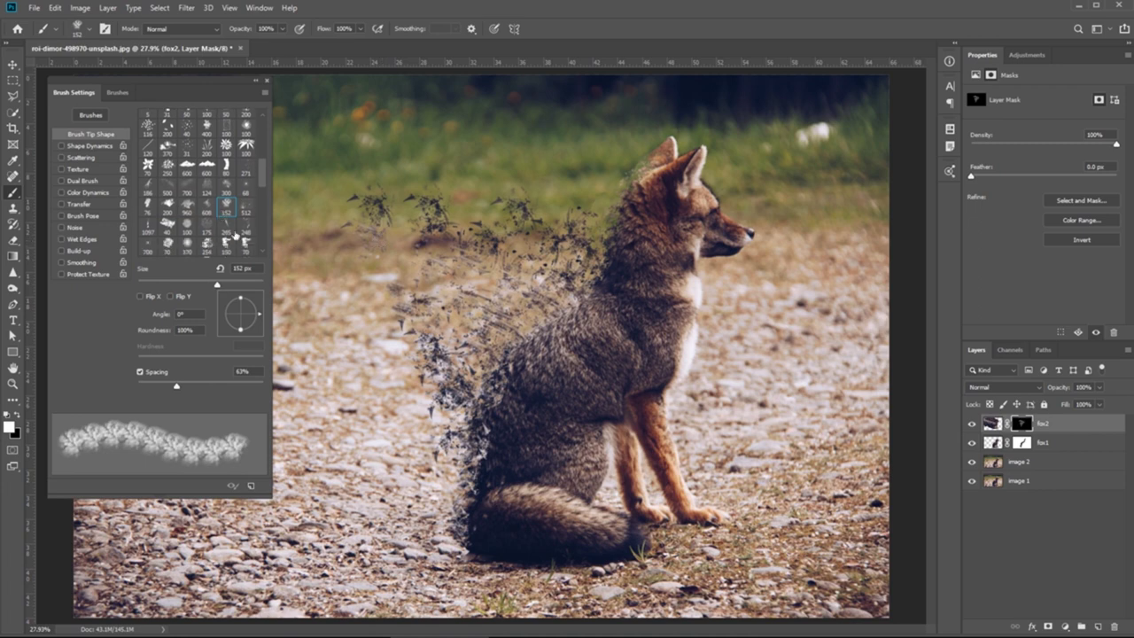
pyautogui.scroll(-2, 229, 232)
pyautogui.click(225, 215)
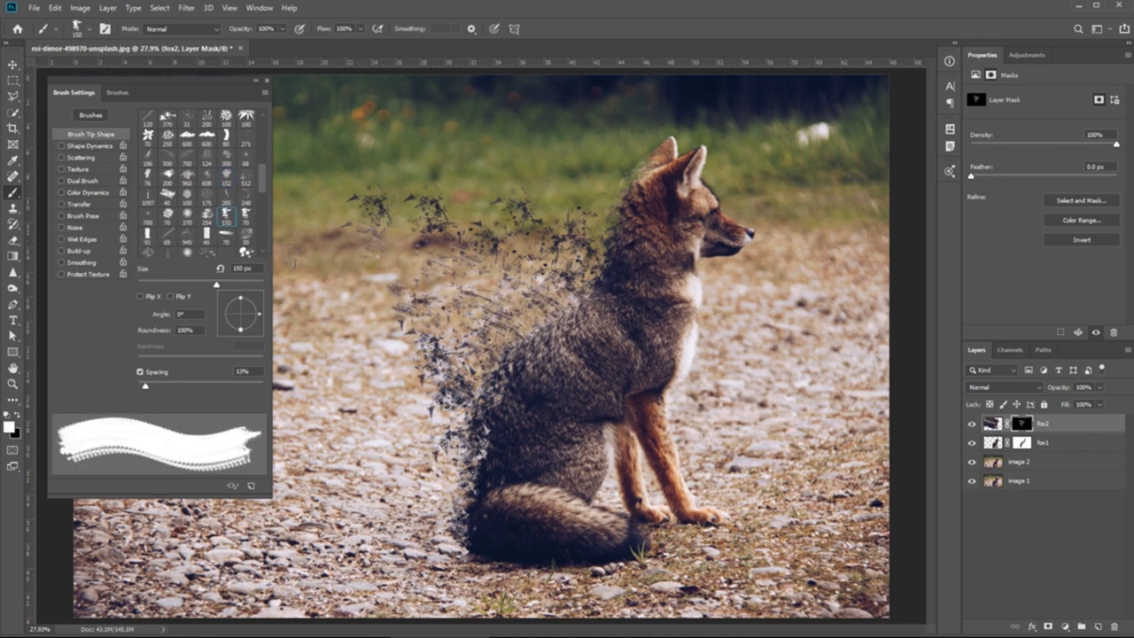
# Reveal small fox2 particles behind the back with the 945 px splatter tip at 327 px, tilted to -73° with 31% roundness
pyautogui.scroll(-1, 231, 235)
pyautogui.scroll(-1, 229, 235)
pyautogui.click(187, 190)
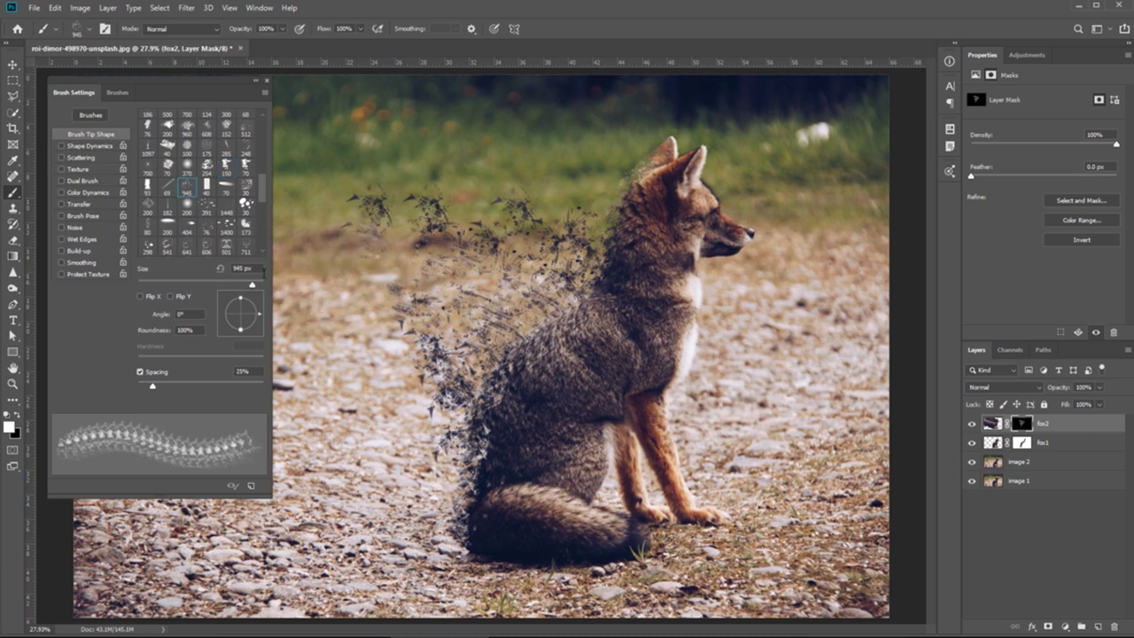
pyautogui.moveTo(247, 289); pyautogui.dragTo(239, 286)
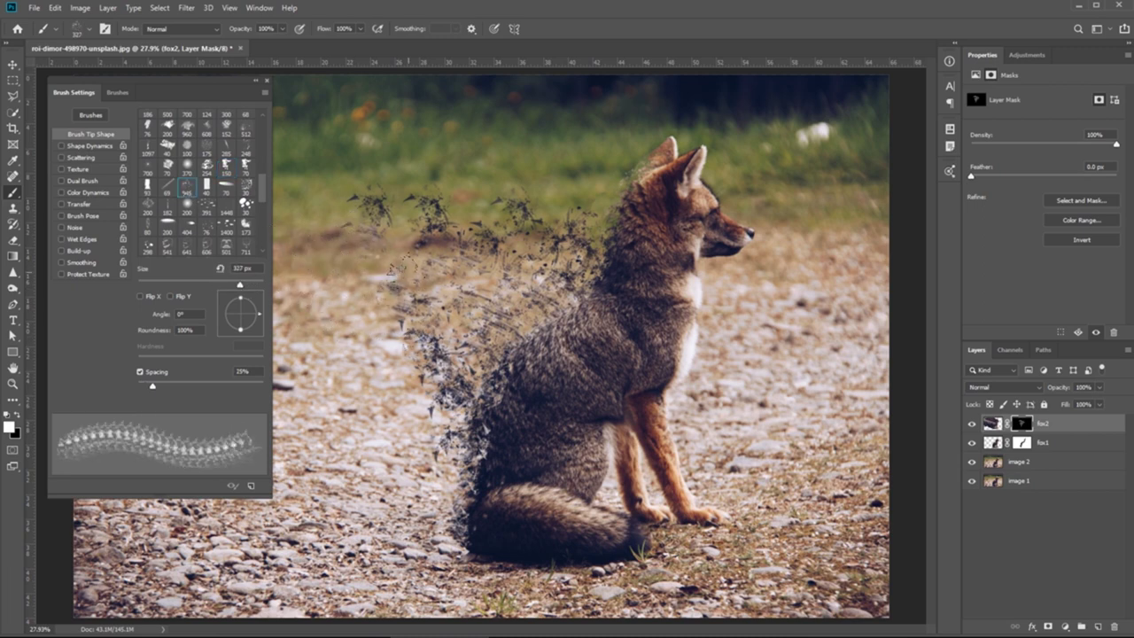
pyautogui.moveTo(266, 311)
pyautogui.mouseDown()
pyautogui.moveTo(254, 335)
pyautogui.moveTo(244, 311)
pyautogui.mouseUp()
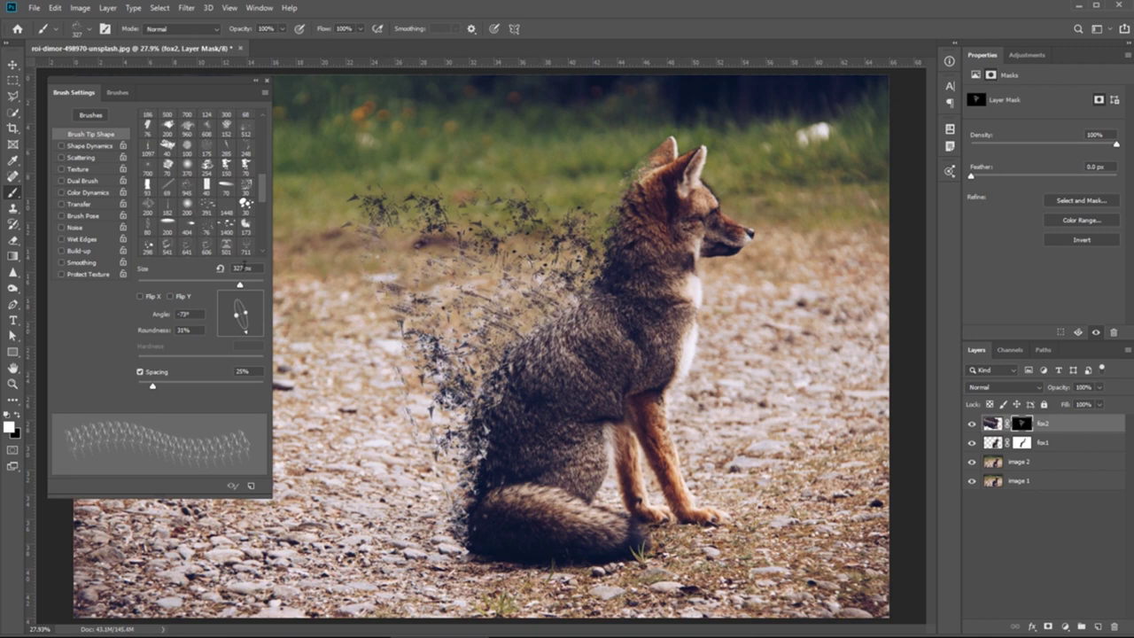
# Choose the 30 px textured brush tip, enlarge it to 367 px, and dab fox2 particles along the upper edge of the trail
pyautogui.scroll(1, 228, 242)
pyautogui.moveTo(262, 193); pyautogui.dragTo(265, 150)
pyautogui.click(189, 204)
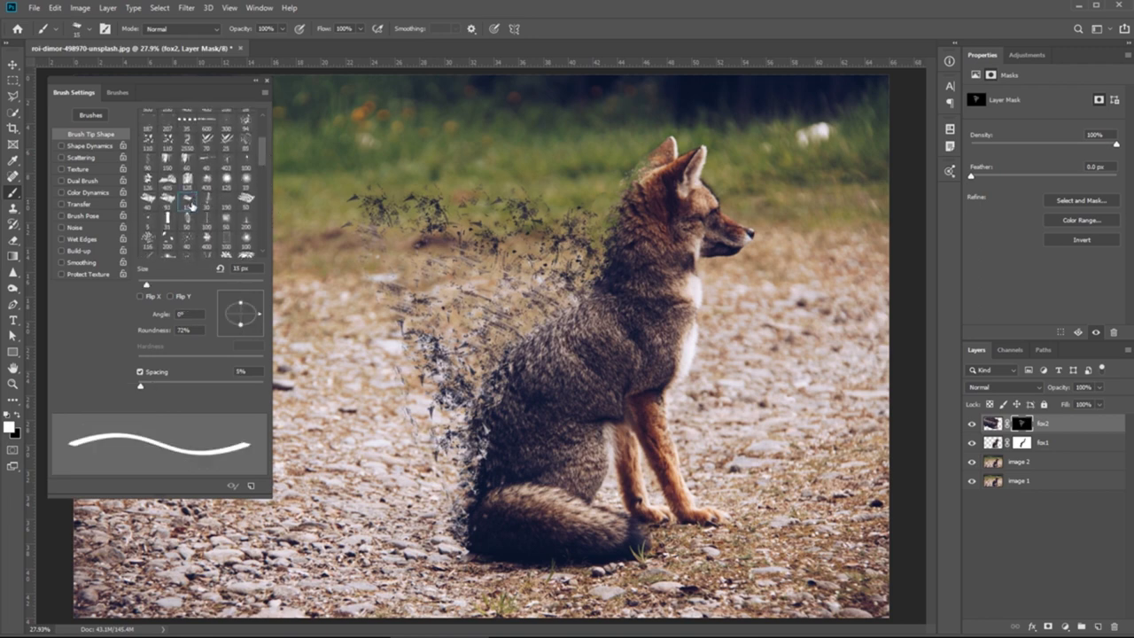
pyautogui.click(207, 203)
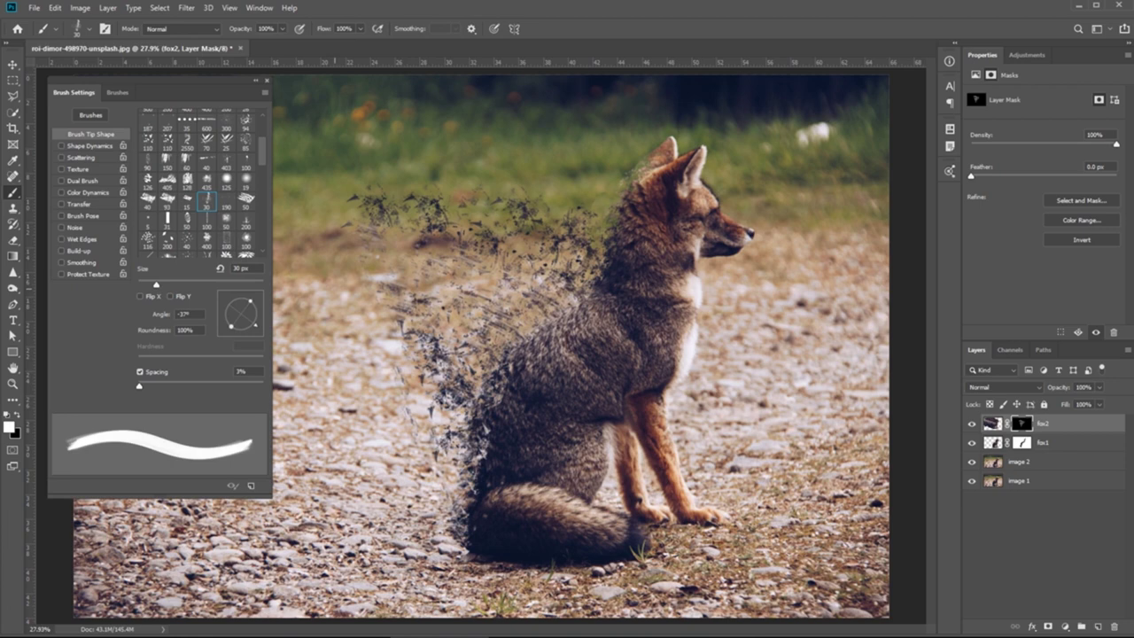
pyautogui.moveTo(232, 284); pyautogui.dragTo(241, 284)
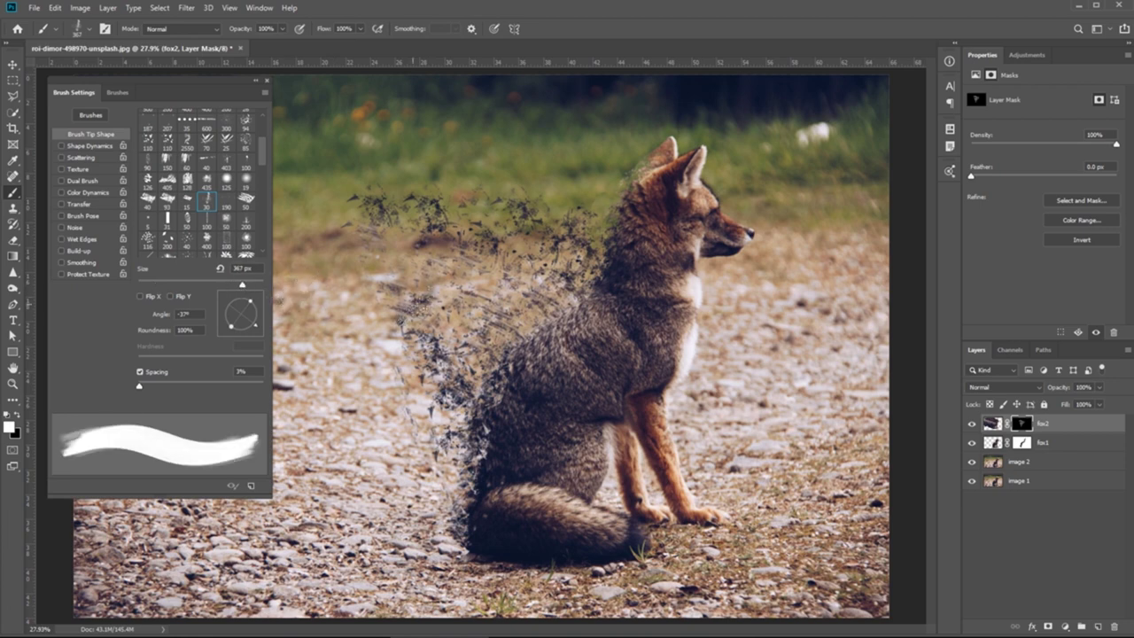
pyautogui.click(353, 181)
pyautogui.click(454, 184)
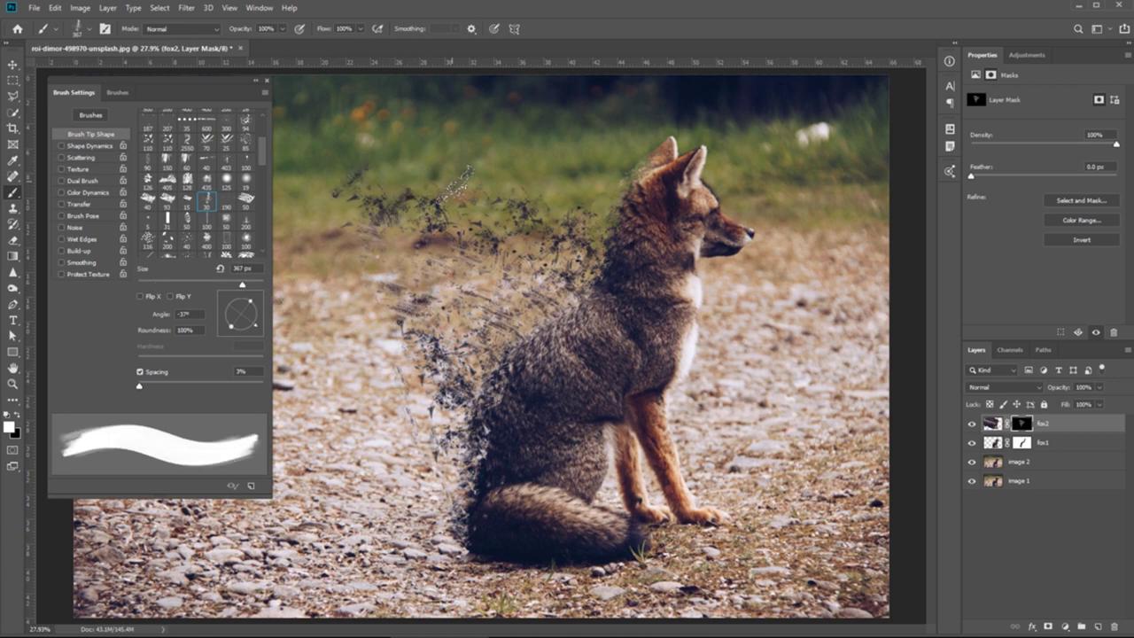
# Rotate the brush tip to -135° and reveal more fox2 streaks behind the neck and back and farther out
pyautogui.moveTo(253, 315); pyautogui.dragTo(242, 331)
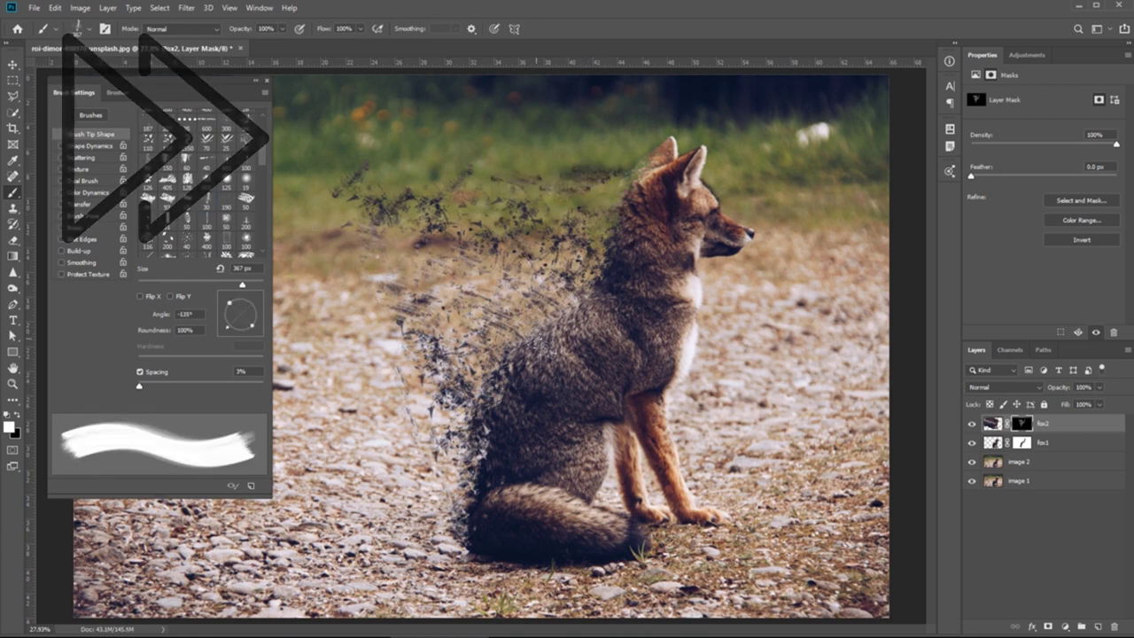
pyautogui.click(525, 248)
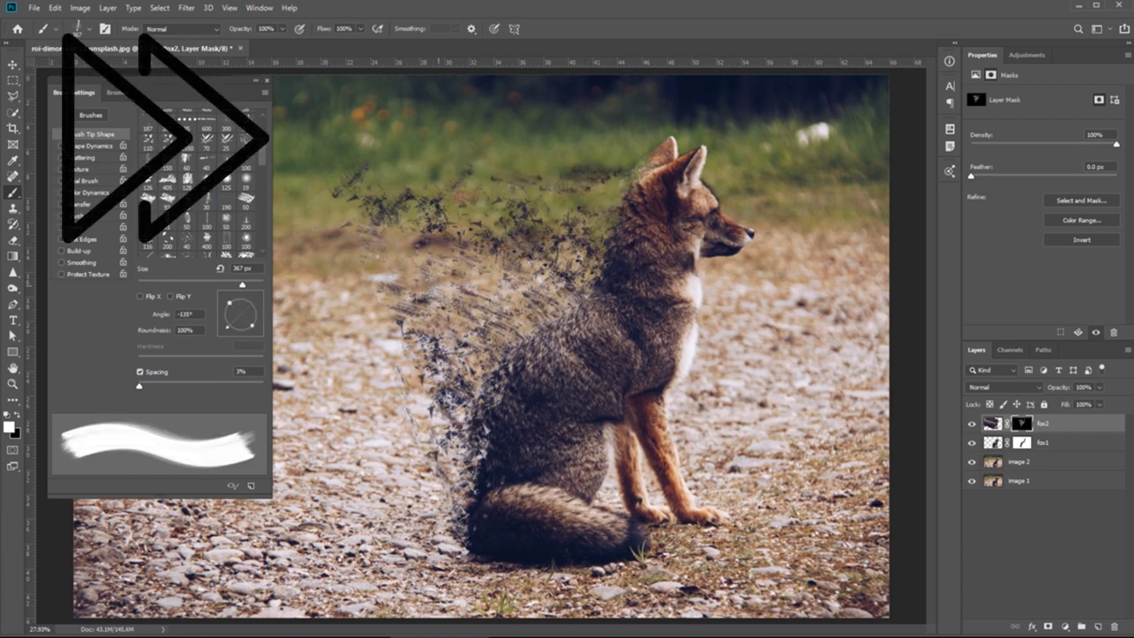
pyautogui.click(347, 206)
# Move the brush settings lower and dab splatters with the 400 px tip at 184 px toward the trail's outer end
pyautogui.moveTo(225, 82); pyautogui.dragTo(198, 249)
pyautogui.click(180, 408)
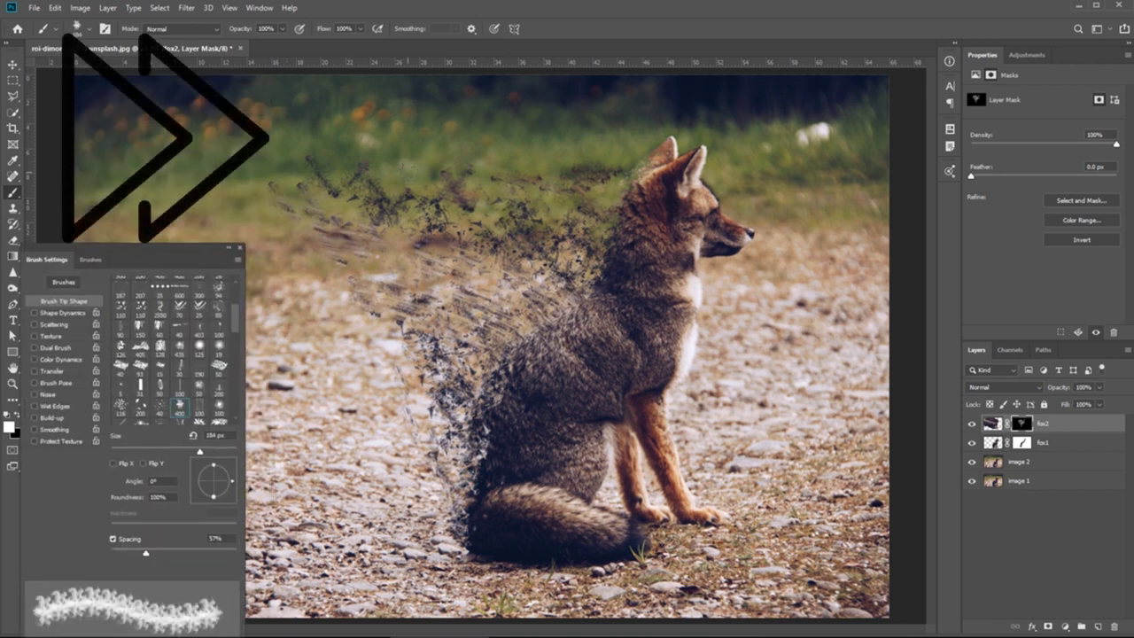
pyautogui.click(367, 195)
pyautogui.click(302, 184)
pyautogui.click(351, 298)
pyautogui.click(276, 174)
# Switch between other brush tips and reveal fox2 particles at the far end of the trail over the grass
pyautogui.click(180, 347)
pyautogui.scroll(2, 180, 345)
pyautogui.click(179, 308)
pyautogui.click(199, 330)
pyautogui.moveTo(178, 248); pyautogui.dragTo(174, 276)
pyautogui.click(236, 225)
# Pick the 435 px brush tip and stretch the outermost fox2 streaks farther from the fox
pyautogui.click(216, 397)
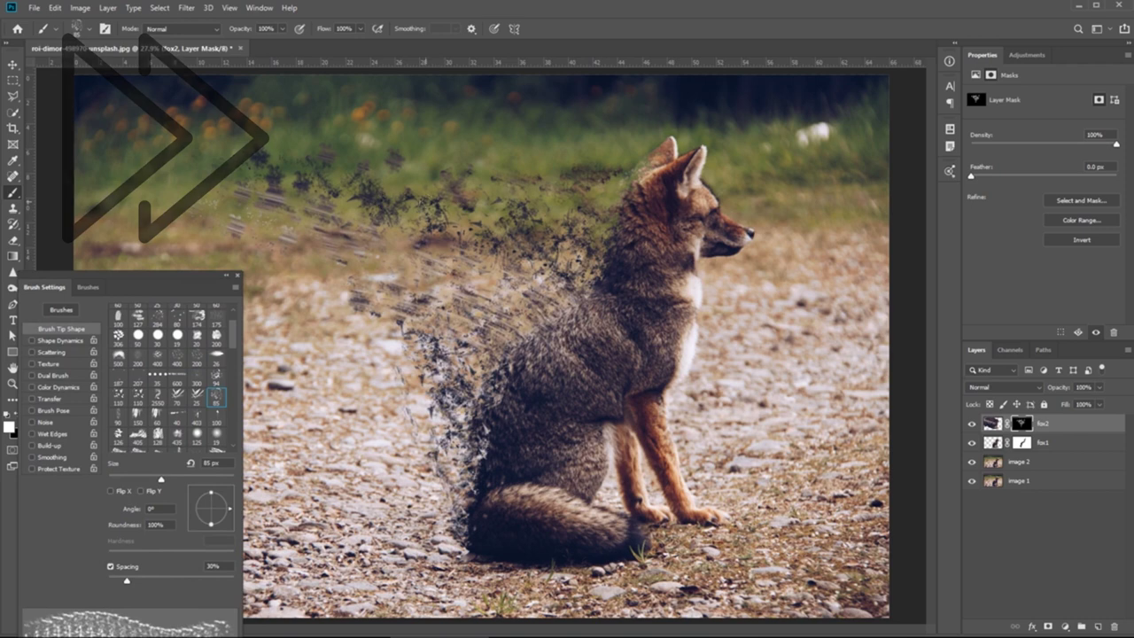
pyautogui.click(177, 436)
pyautogui.click(230, 228)
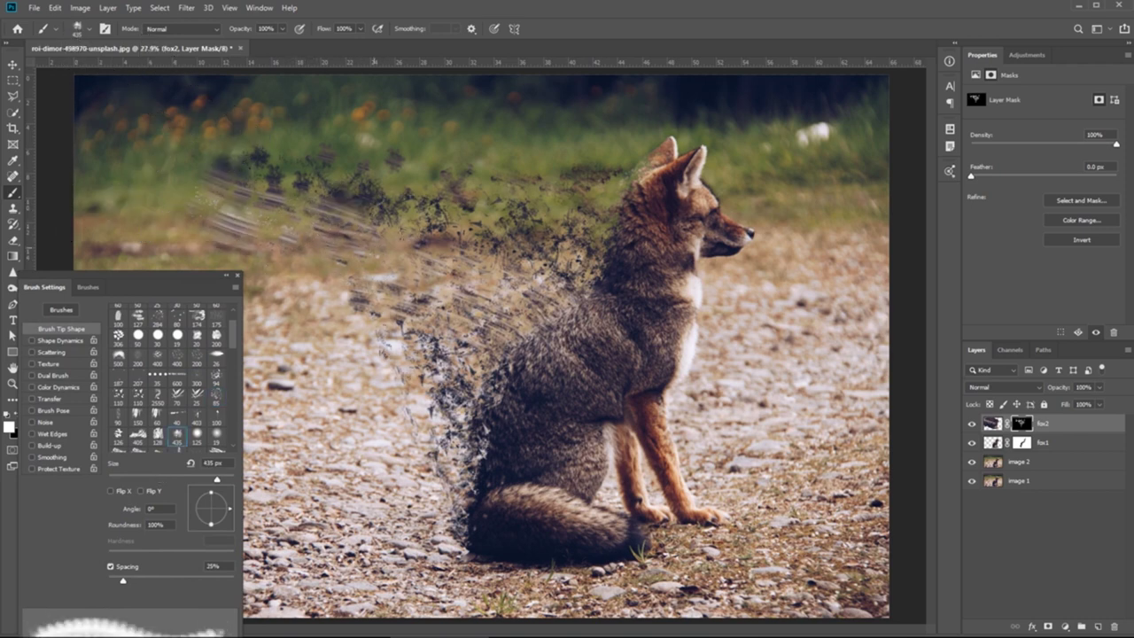
# Thin out the fox2 streaks with black on the mask, using the 112 px tip at 173 px and the 127 px tip
pyautogui.moveTo(193, 274)
pyautogui.mouseDown()
pyautogui.moveTo(222, 262)
pyautogui.moveTo(222, 238)
pyautogui.mouseUp()
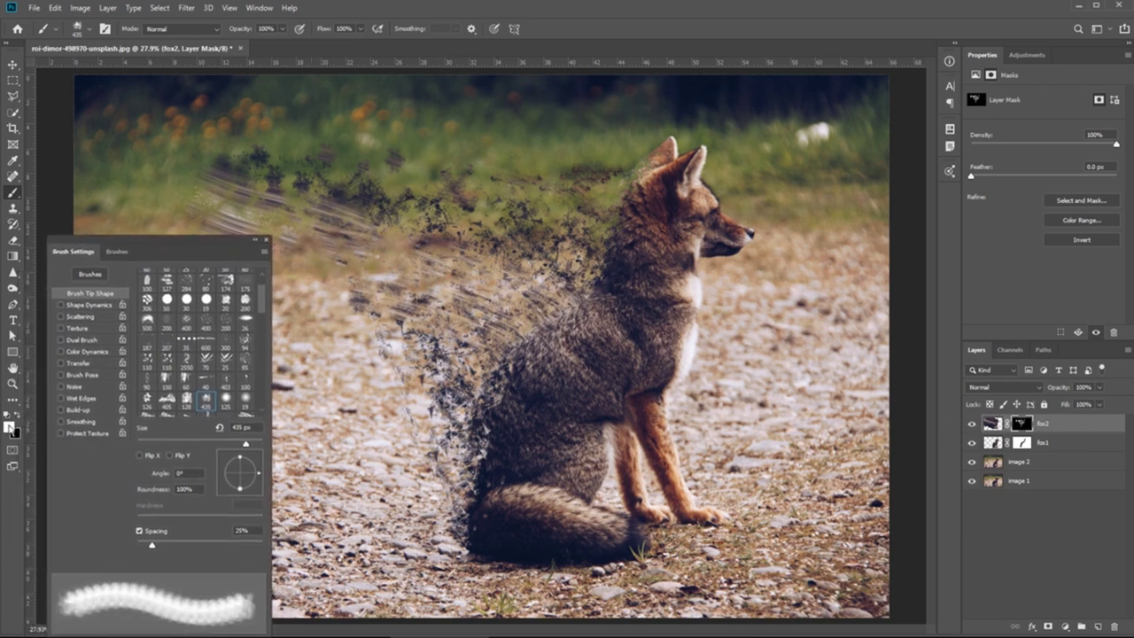
pyautogui.click(24, 413)
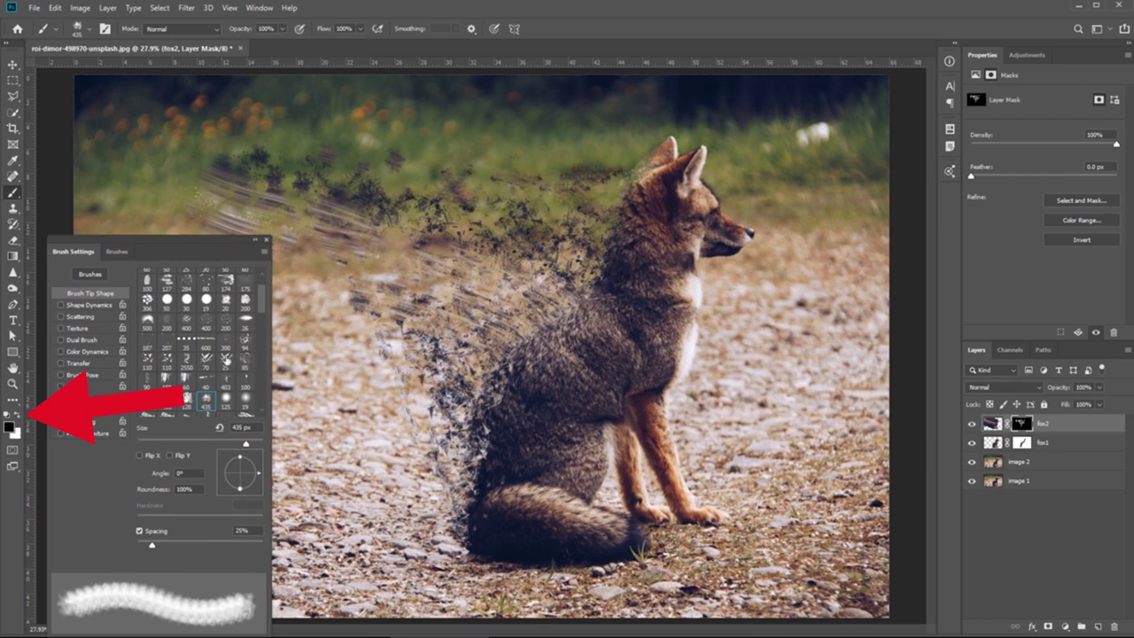
pyautogui.scroll(1, 228, 358)
pyautogui.click(186, 377)
pyautogui.click(377, 377)
pyautogui.scroll(1, 223, 390)
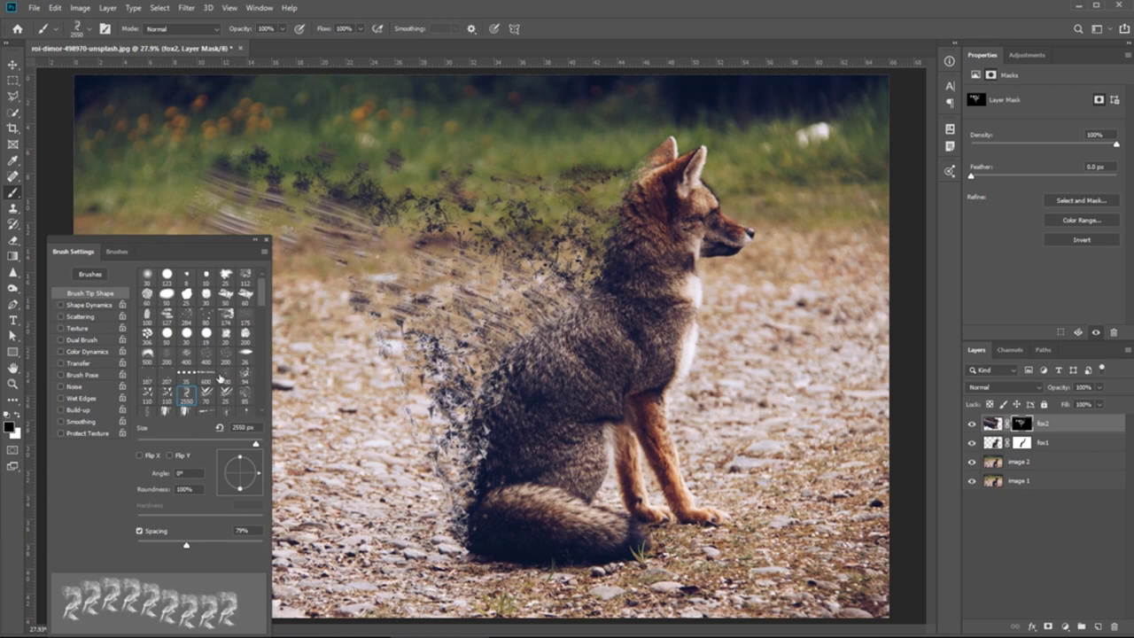
pyautogui.click(186, 359)
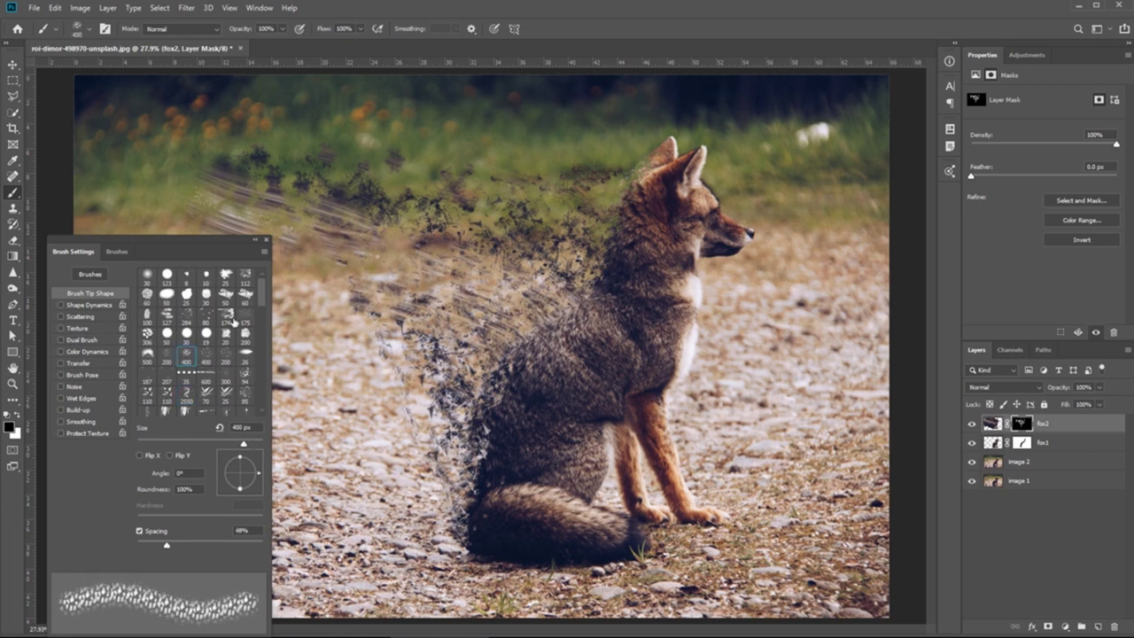
pyautogui.click(227, 315)
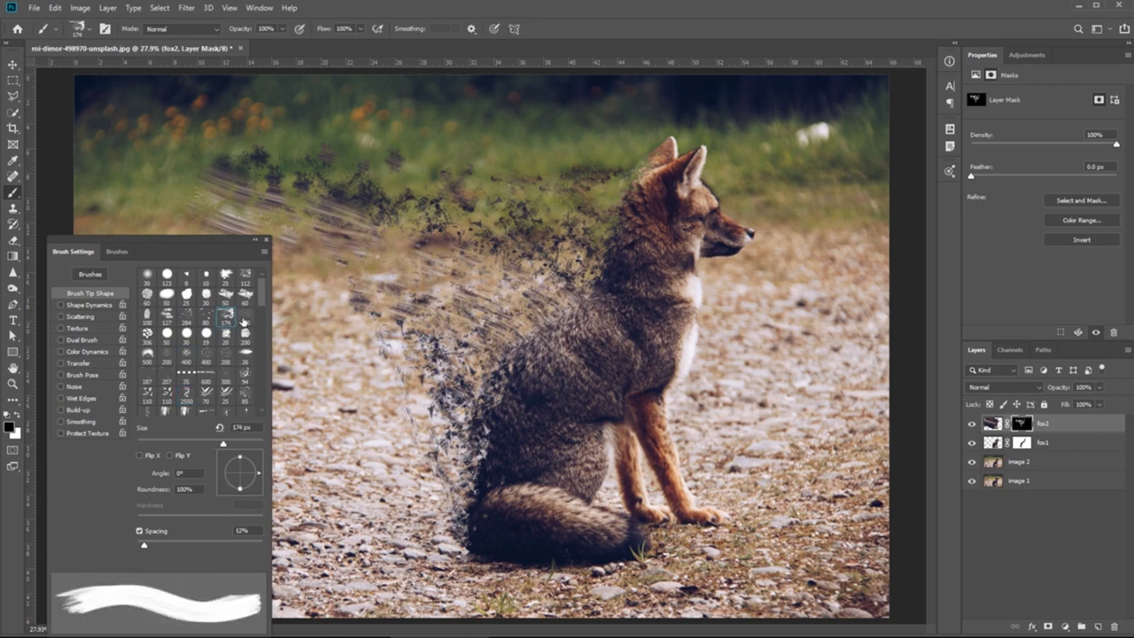
pyautogui.click(247, 278)
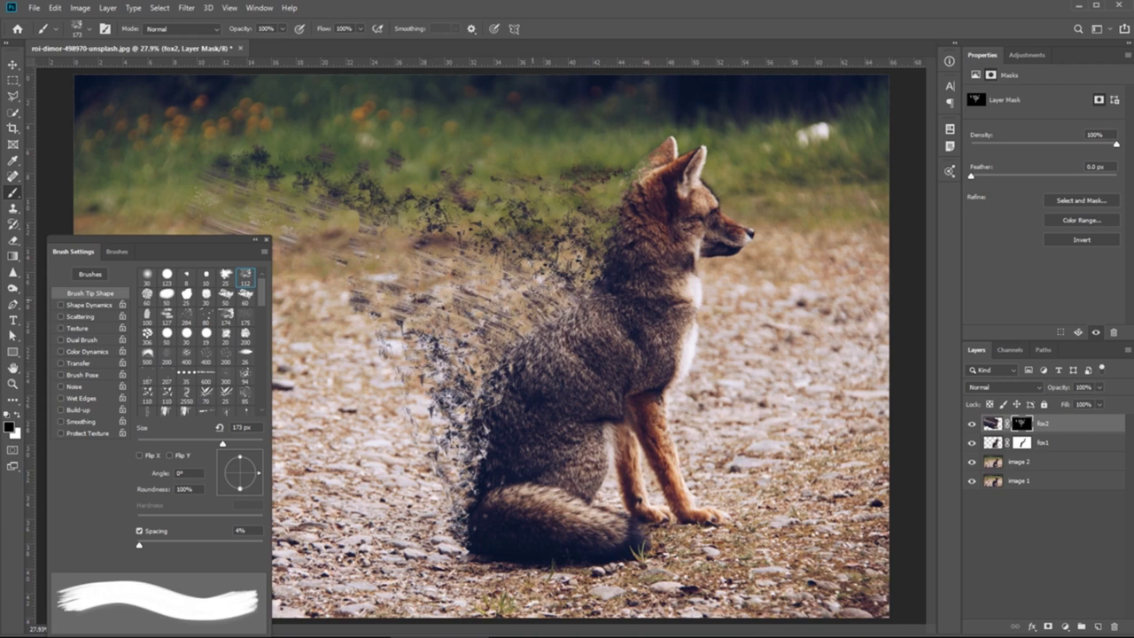
pyautogui.click(166, 316)
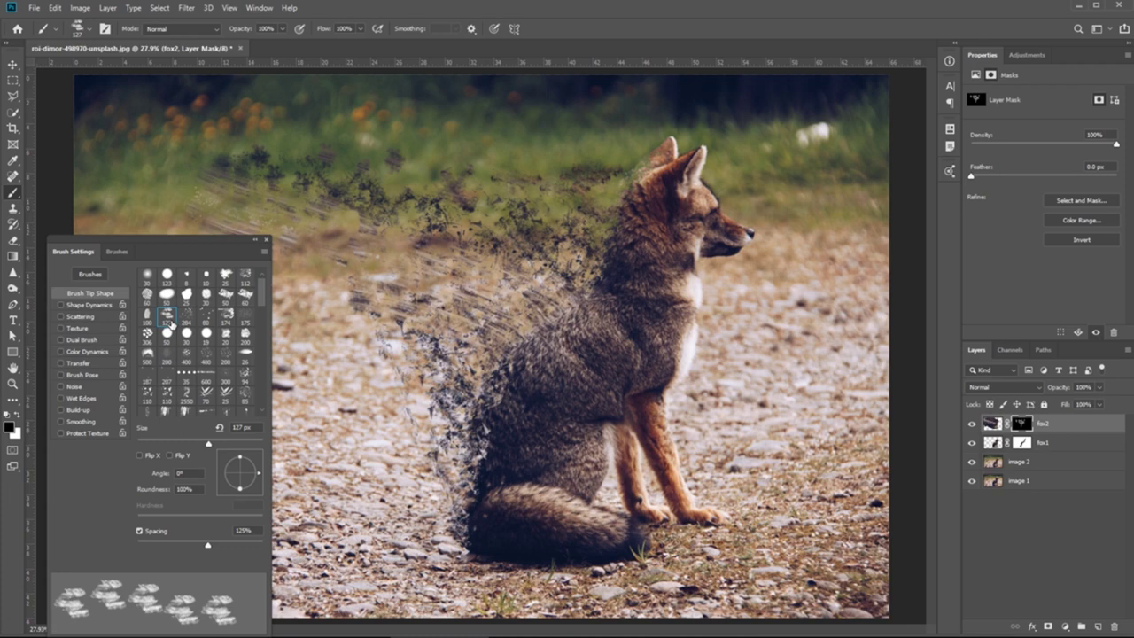
pyautogui.click(220, 442)
# Swap back to white, scatter fine fox2 specks with the 400 px tip at 32% spacing, and close the brush settings
pyautogui.click(17, 413)
pyautogui.click(205, 356)
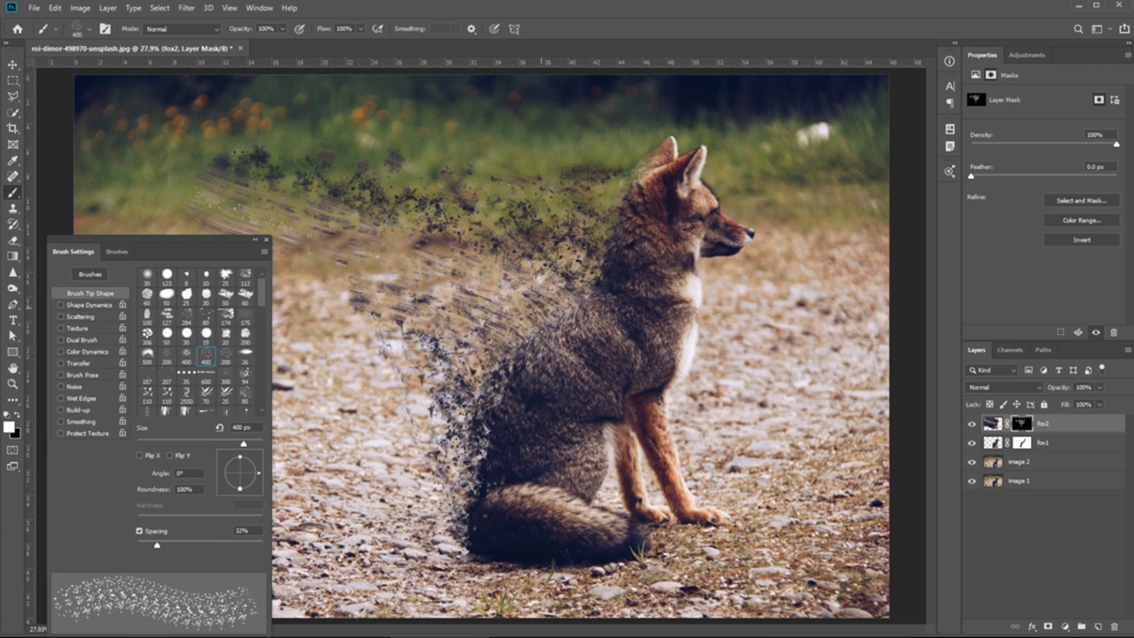
pyautogui.moveTo(203, 242)
pyautogui.mouseDown()
pyautogui.moveTo(460, 229)
pyautogui.moveTo(523, 166)
pyautogui.moveTo(247, 199)
pyautogui.mouseUp()
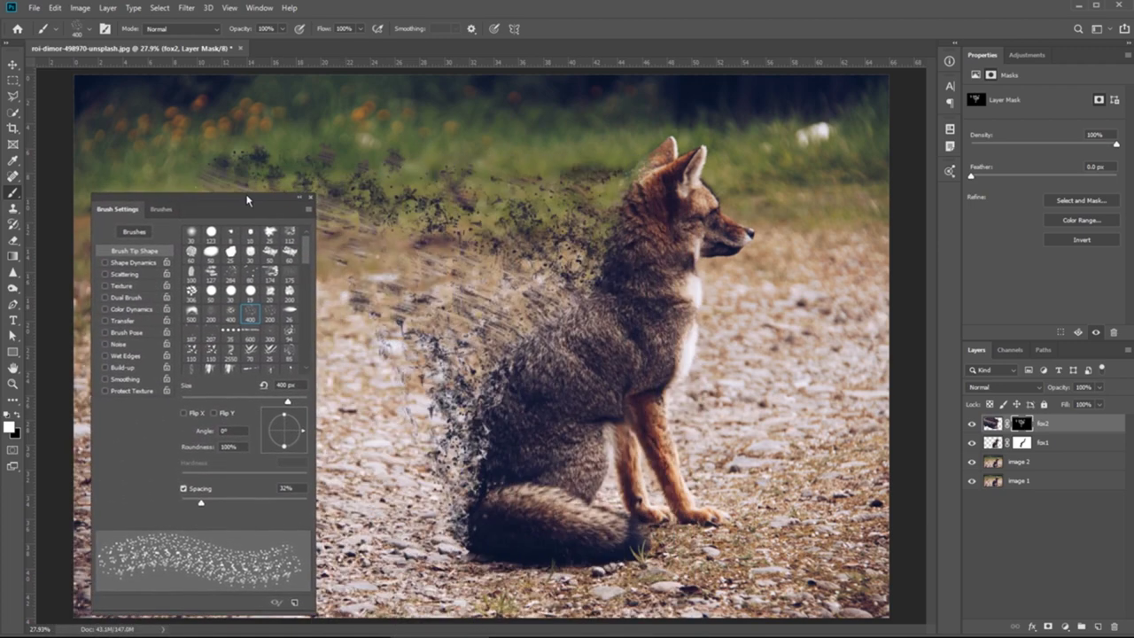
pyautogui.click(311, 195)
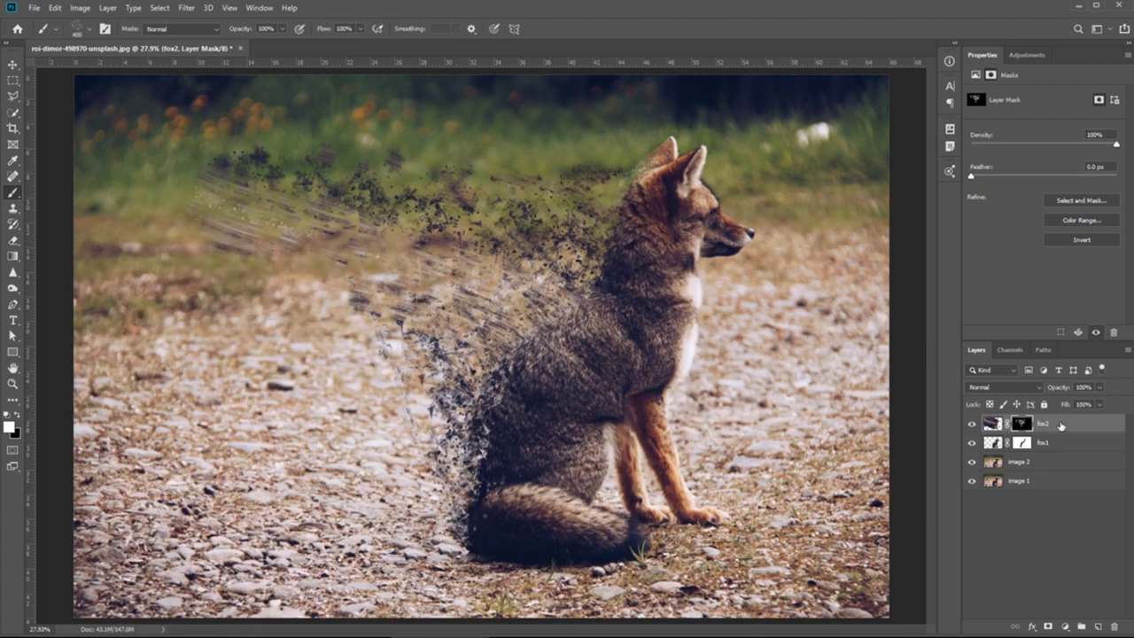
# Desaturate the image 2 background layer
pyautogui.press('z')
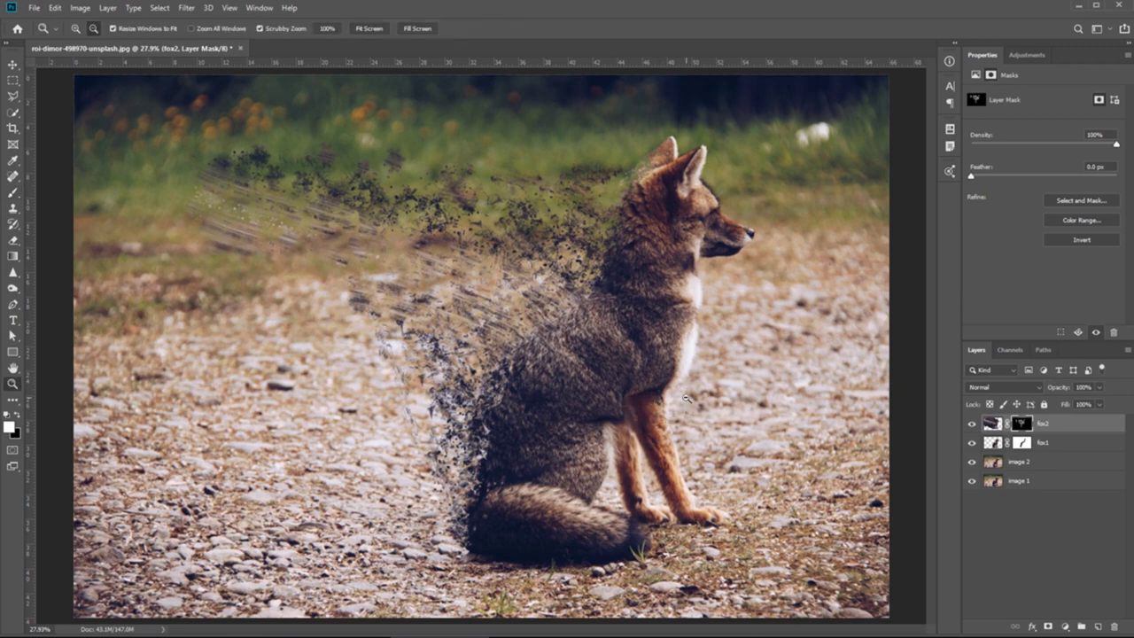
pyautogui.keyDown('alt'); pyautogui.click(661, 404); pyautogui.keyUp('alt')
pyautogui.click(661, 404)
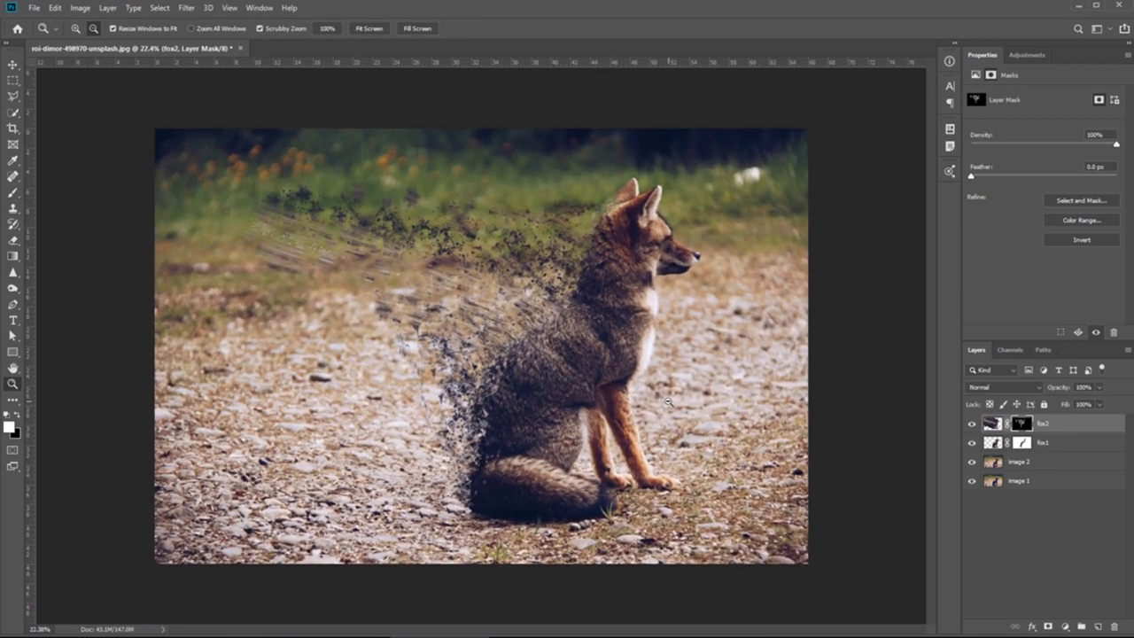
pyautogui.click(1044, 467)
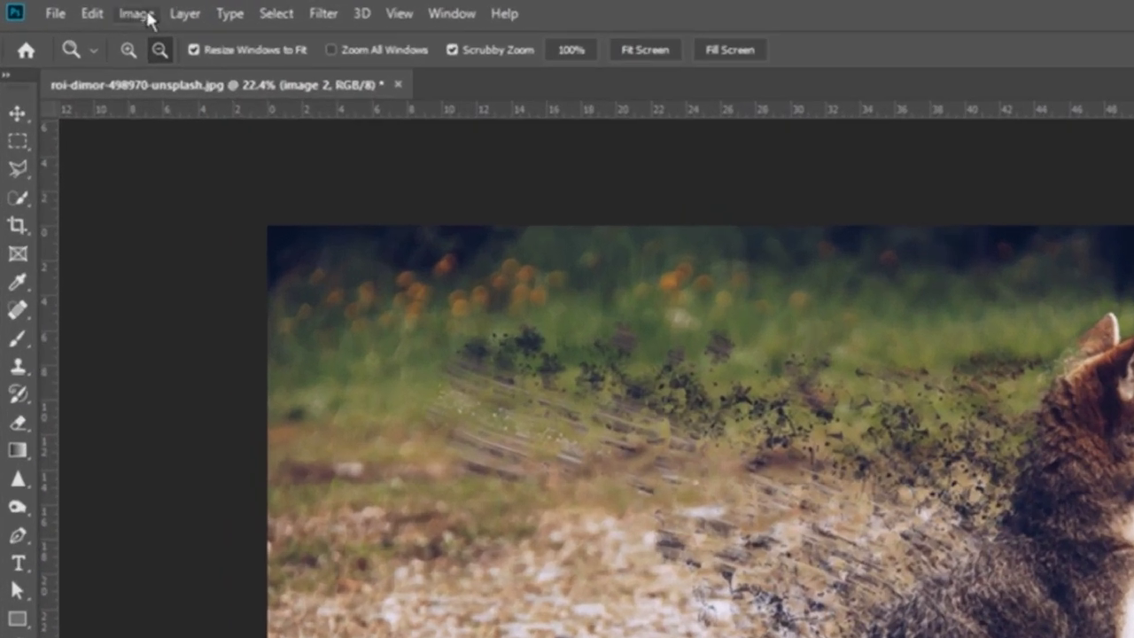
pyautogui.click(80, 7)
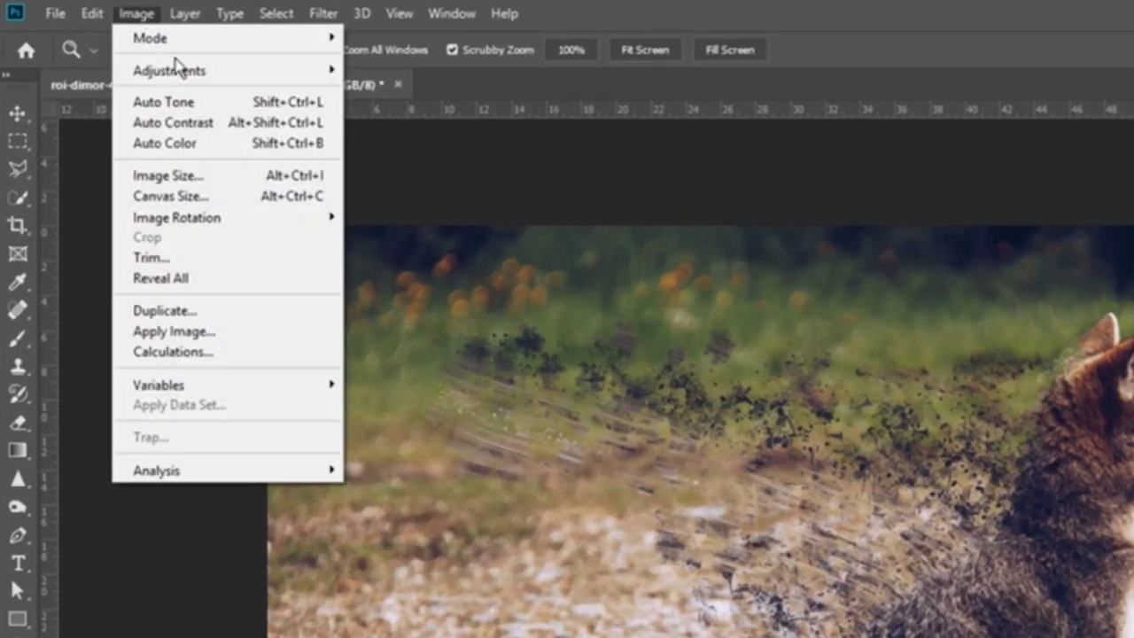
pyautogui.moveTo(112, 46)
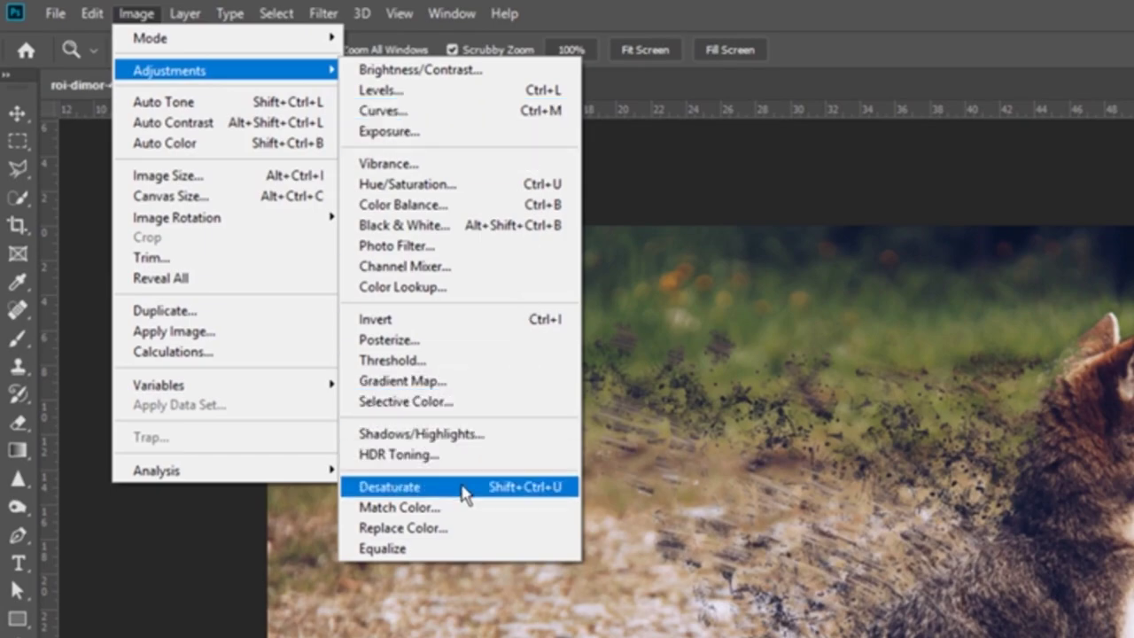
pyautogui.click(464, 490)
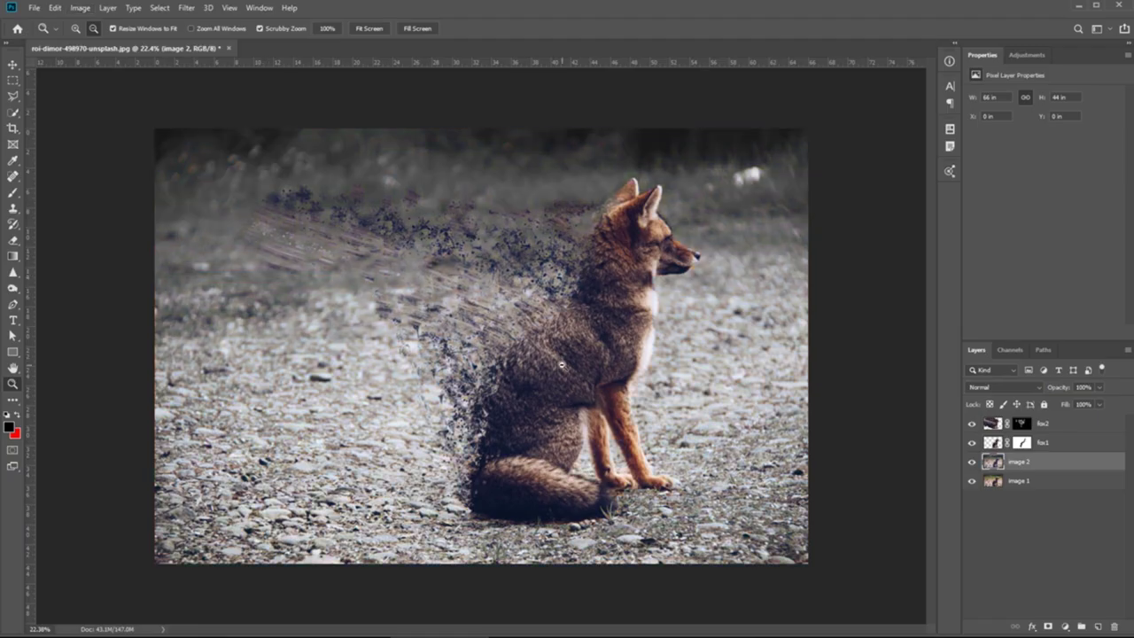
# Select the fox2 layer at the top of the stack and bring up the available adjustments
pyautogui.click(1043, 448)
pyautogui.click(1047, 428)
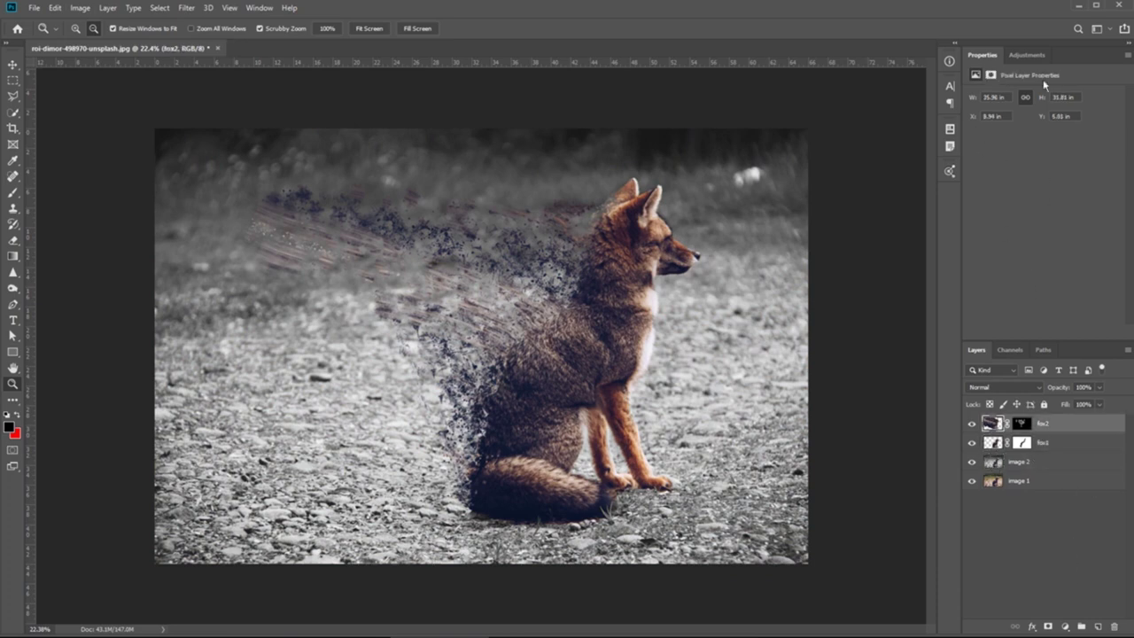
pyautogui.click(1028, 55)
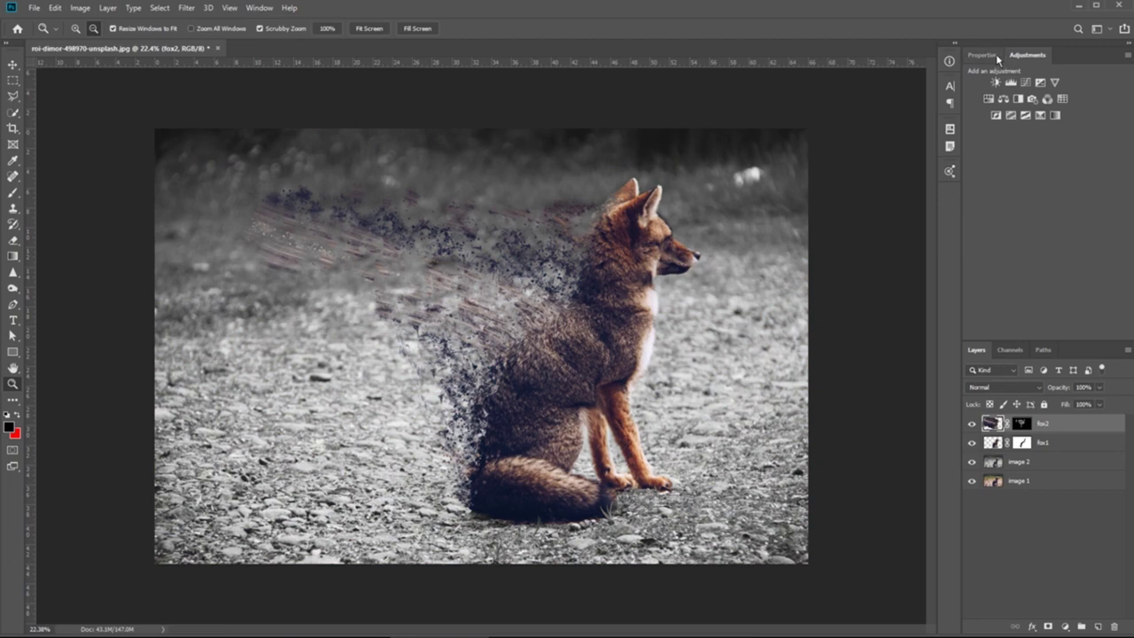
# Hide the set of available adjustments from the workspace and show it again
pyautogui.click(271, 11)
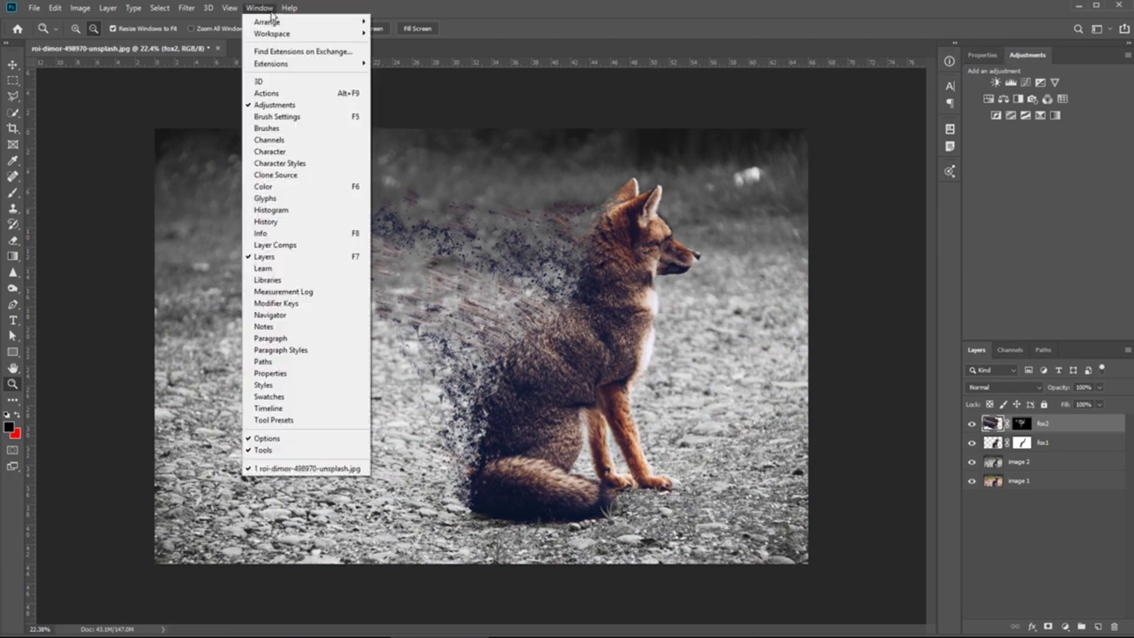
pyautogui.click(282, 106)
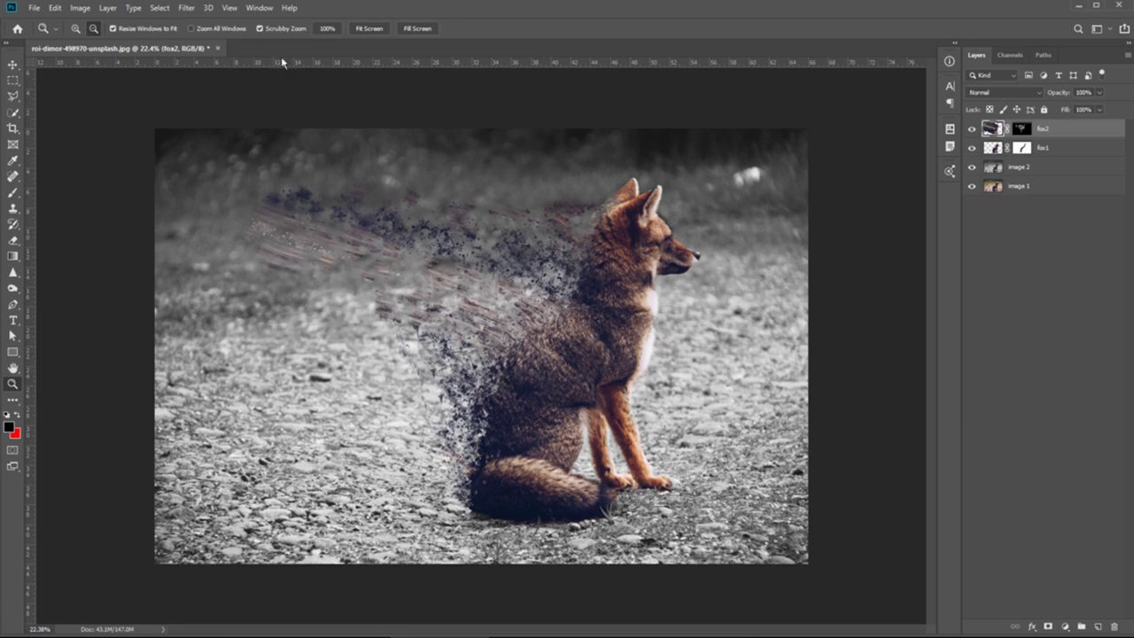
pyautogui.click(266, 11)
pyautogui.click(286, 105)
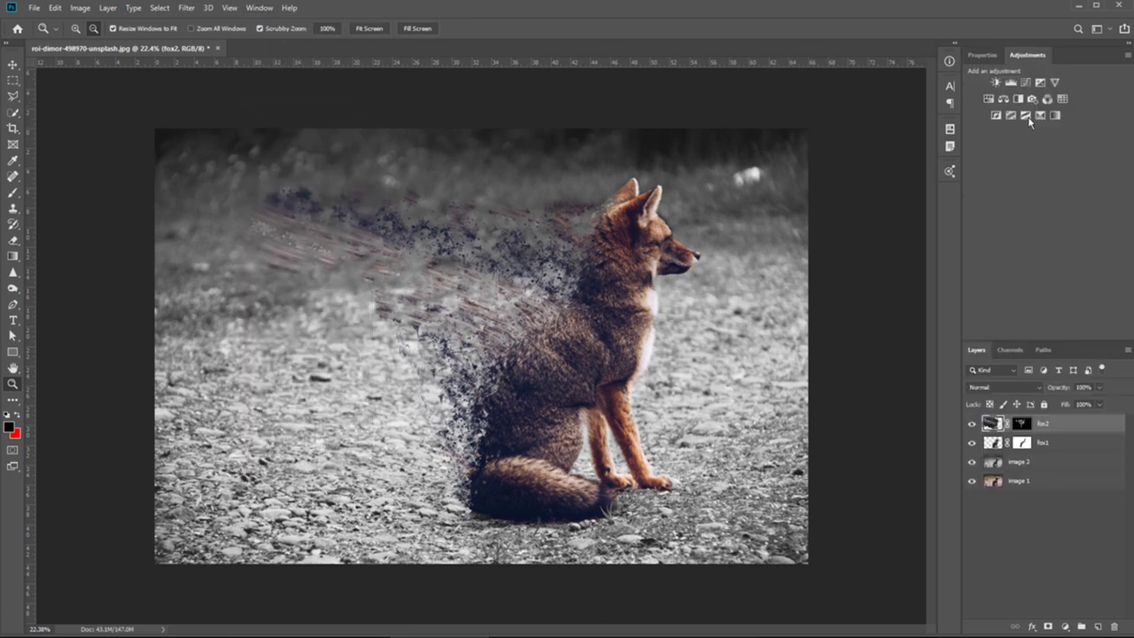
pyautogui.moveTo(1026, 55)
pyautogui.mouseDown()
pyautogui.moveTo(744, 203)
pyautogui.moveTo(604, 120)
pyautogui.moveTo(969, 81)
pyautogui.moveTo(1024, 54)
pyautogui.moveTo(844, 99)
pyautogui.moveTo(104, 99)
pyautogui.moveTo(78, 56)
pyautogui.moveTo(951, 103)
pyautogui.moveTo(1016, 58)
pyautogui.mouseUp()
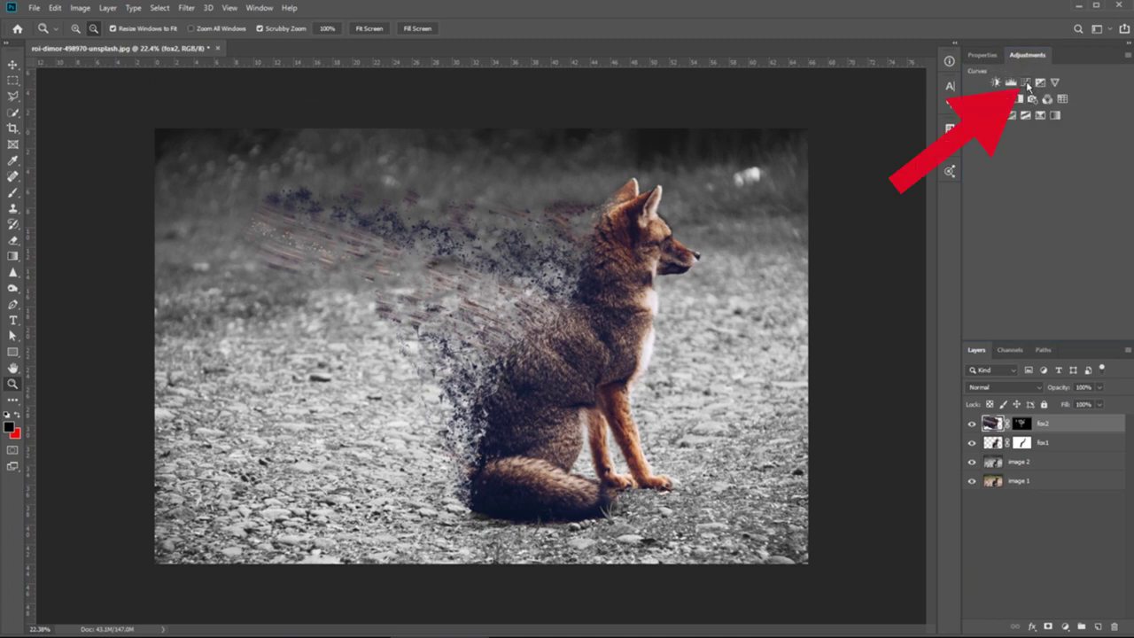
# Add a Curves adjustment above fox2 and darken the image with a lowered shadow point and an upper point at input 183, output 174
pyautogui.click(1025, 83)
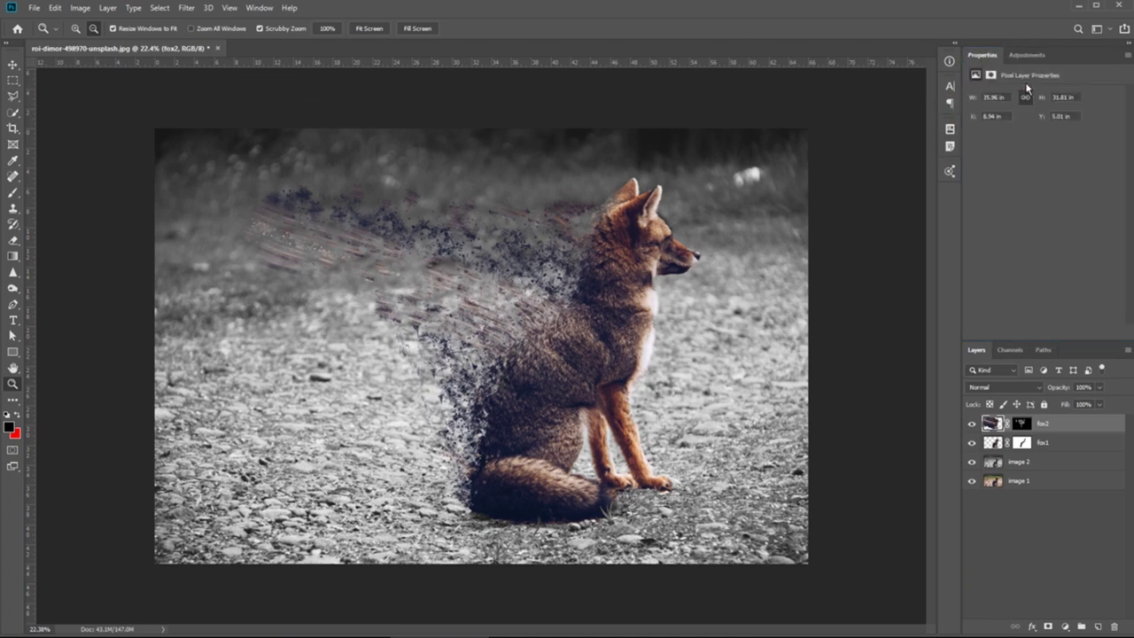
pyautogui.moveTo(1032, 208); pyautogui.dragTo(1042, 210)
pyautogui.click(1083, 163)
pyautogui.moveTo(1082, 163); pyautogui.dragTo(1083, 167)
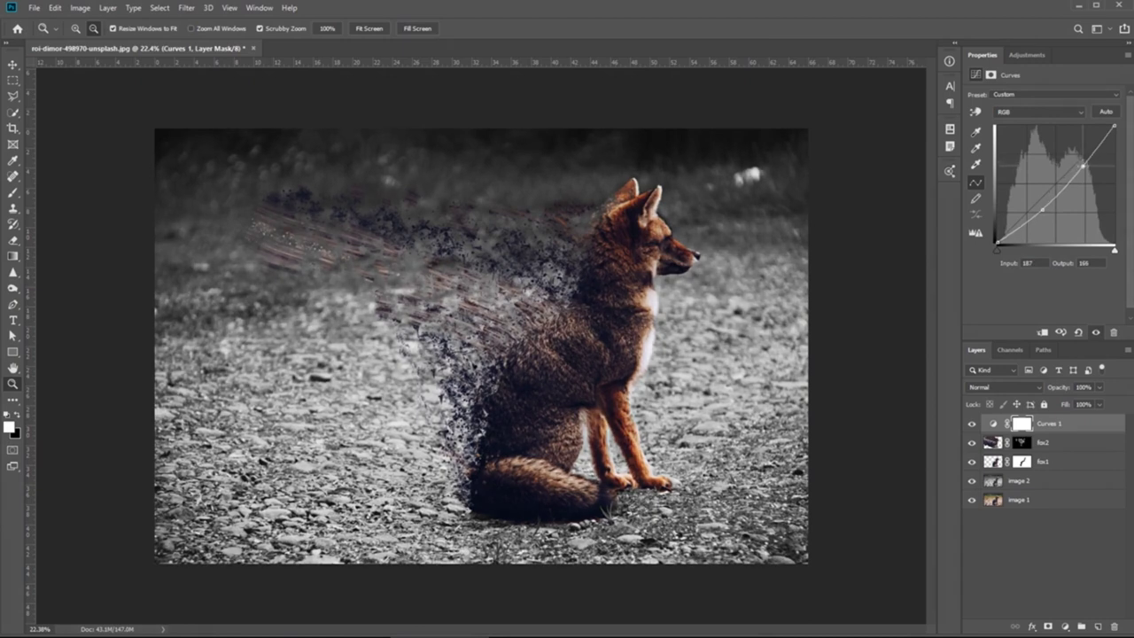
pyautogui.click(1043, 208)
pyautogui.moveTo(1081, 168); pyautogui.dragTo(1082, 163)
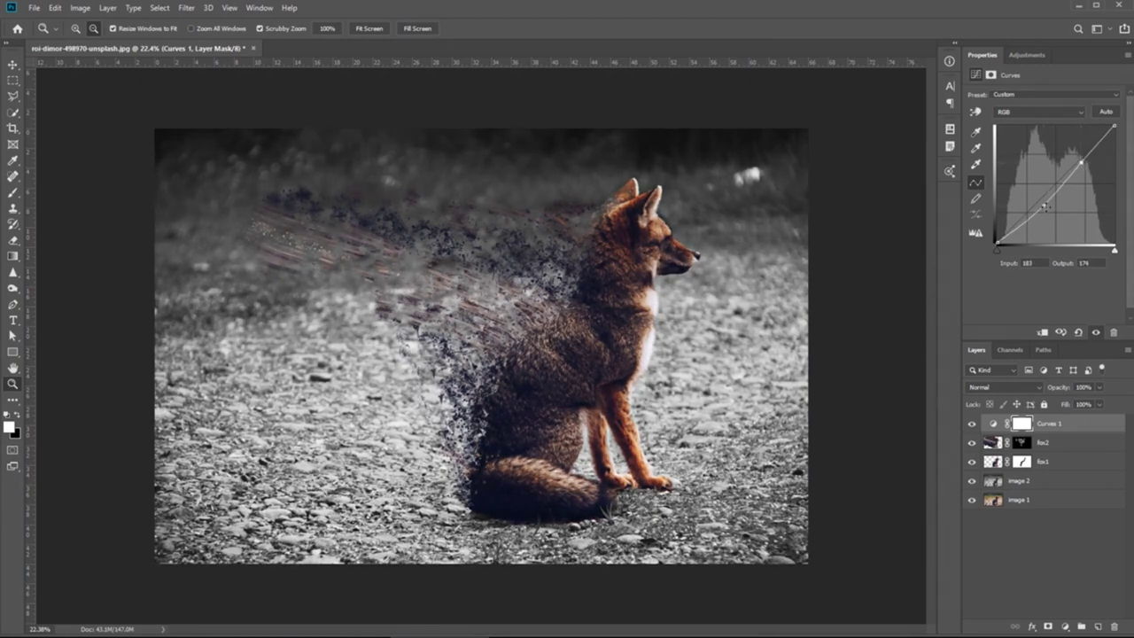